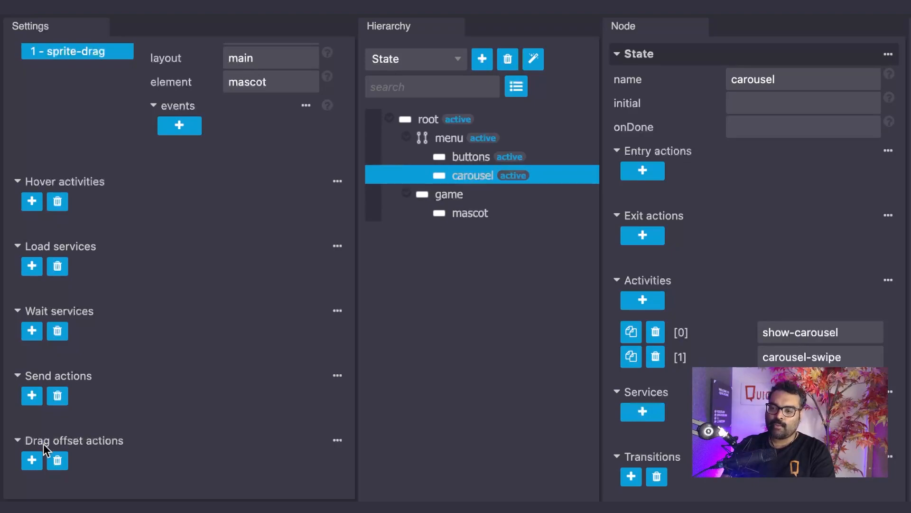
Step: Add a drag offset action and name it initial-carousel
{"action": "left_click", "coordinate": [31, 460]}
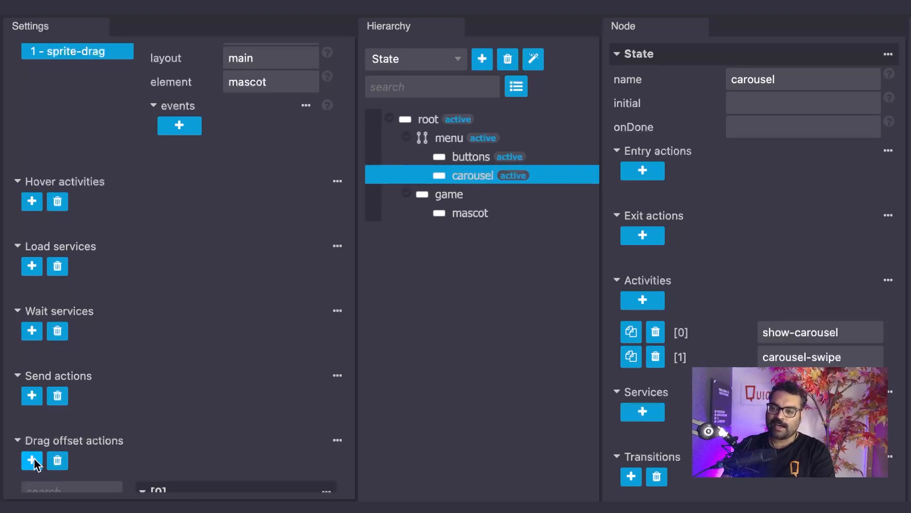
{"action": "scroll", "coordinate": [141, 429], "scroll_direction": "down", "scroll_amount": 4}
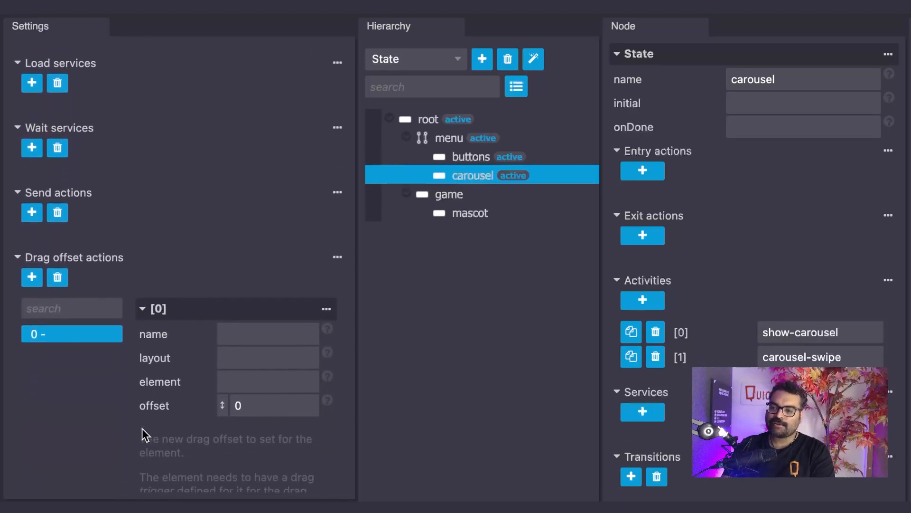
{"action": "scroll", "coordinate": [141, 428], "scroll_direction": "down", "scroll_amount": 2}
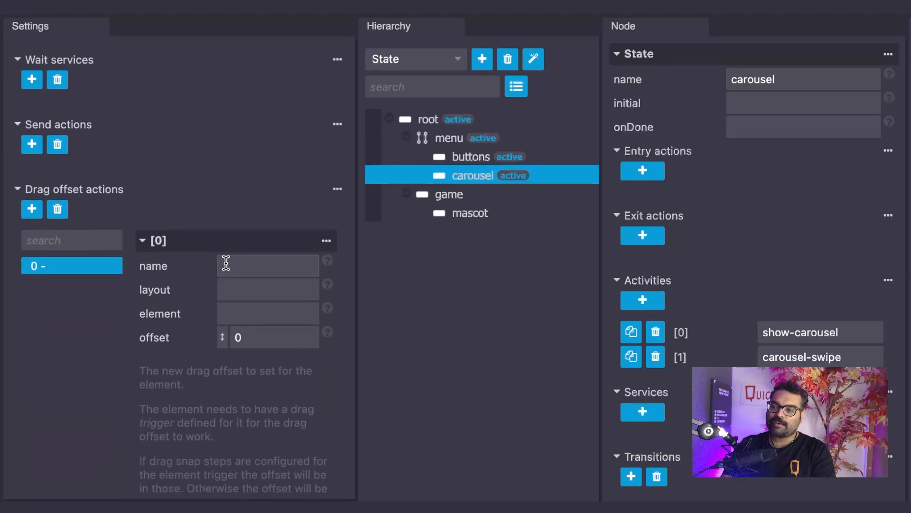
{"action": "left_click", "coordinate": [272, 264]}
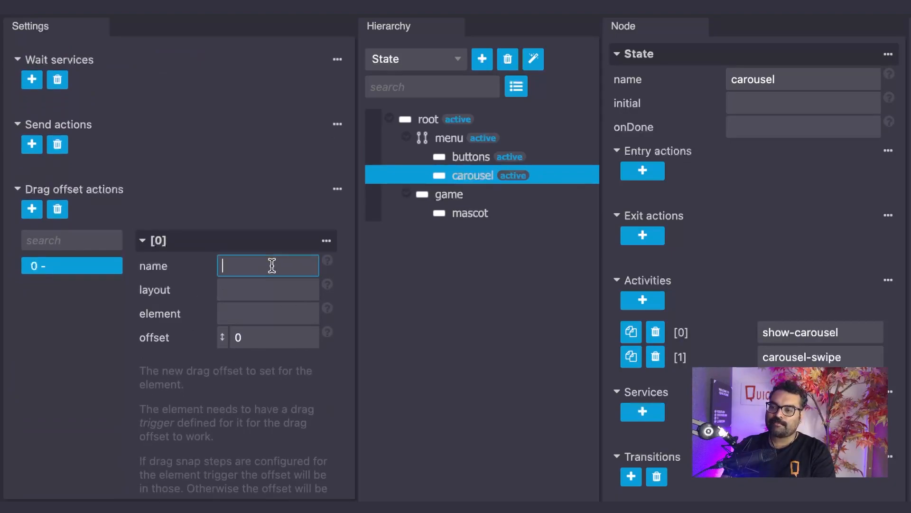
{"action": "type", "text": "init"}
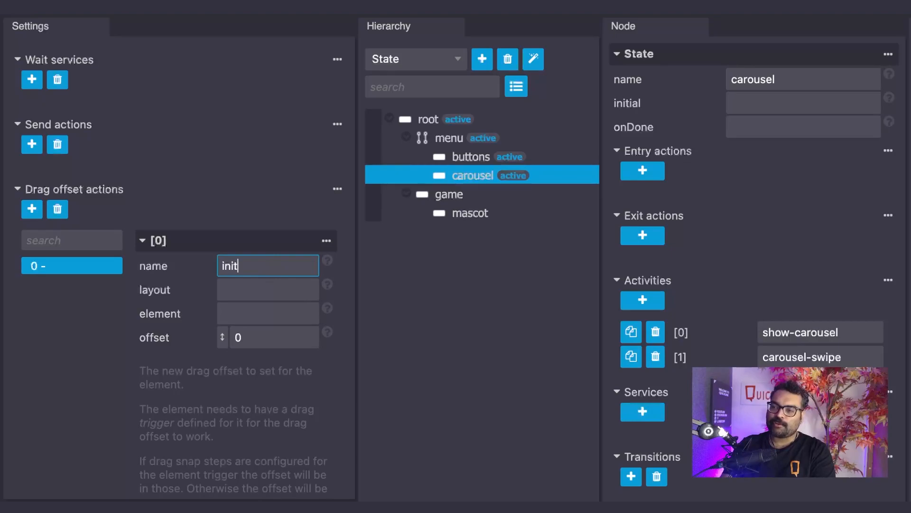
{"action": "type", "text": "ial-carousel"}
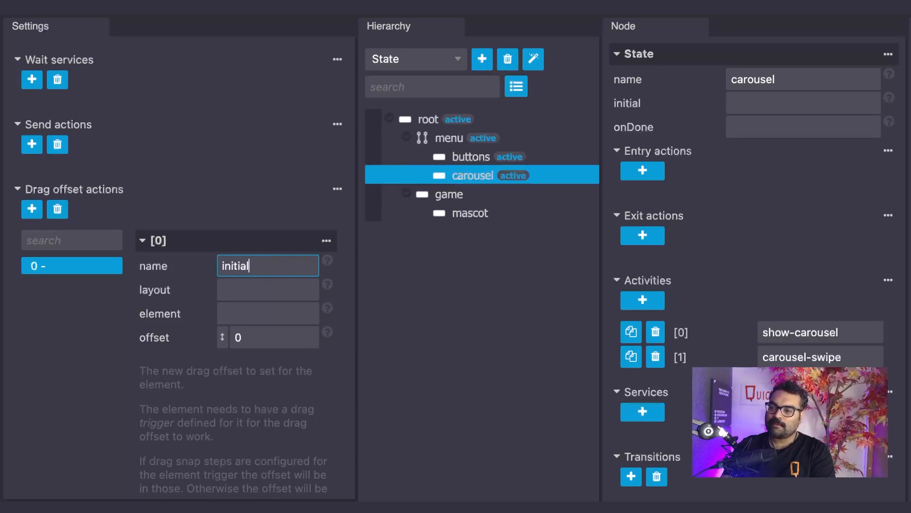
Step: Set the initial-carousel action's layout to carousel and element to grid, and make it instant
{"action": "left_click", "coordinate": [270, 287]}
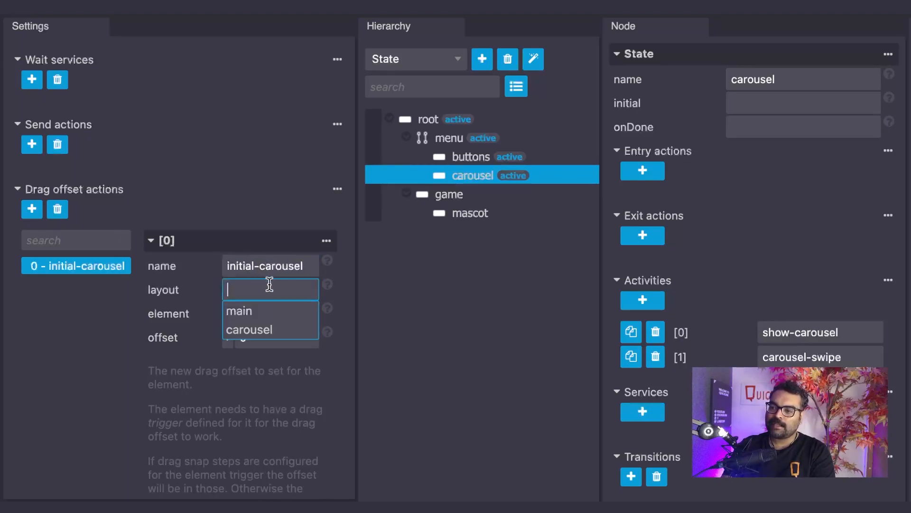
{"action": "left_click", "coordinate": [268, 331]}
{"action": "left_click", "coordinate": [263, 314]}
{"action": "type", "text": "grid"}
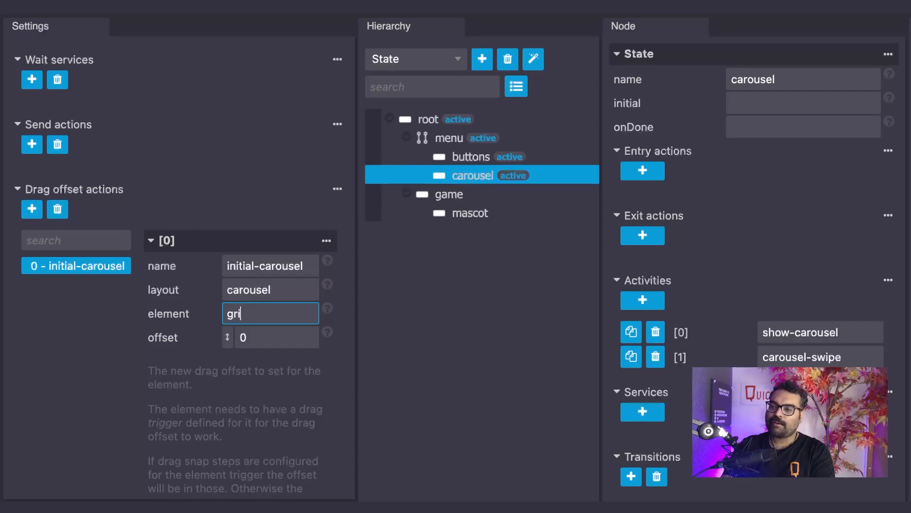
{"action": "left_click", "coordinate": [266, 336]}
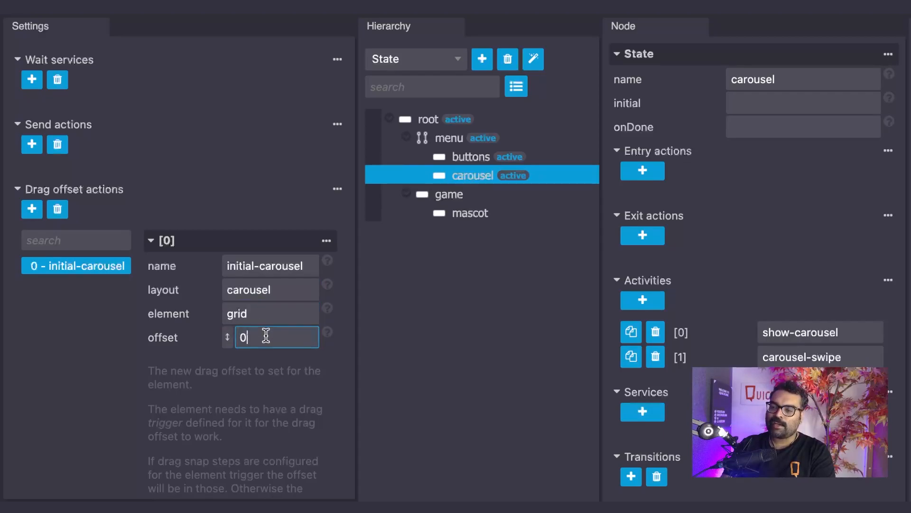
{"action": "scroll", "coordinate": [326, 332], "scroll_direction": "up", "scroll_amount": 2}
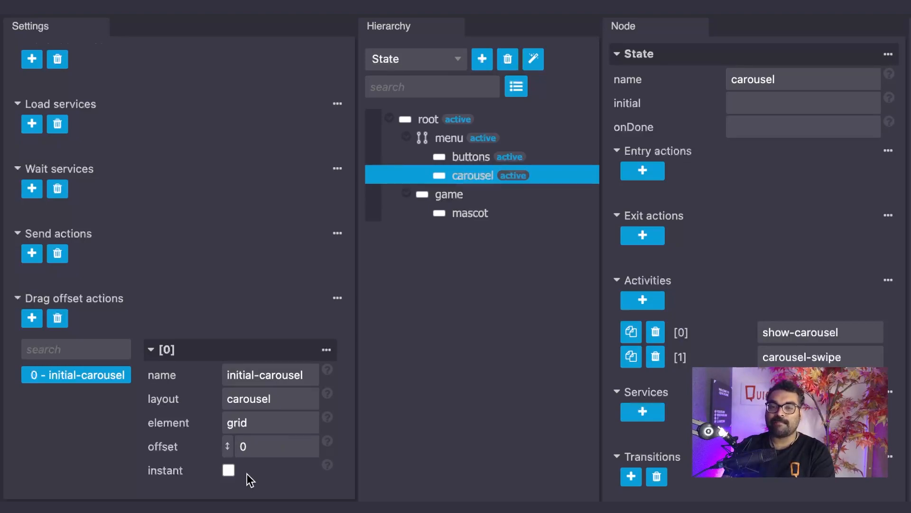
{"action": "left_click", "coordinate": [232, 471]}
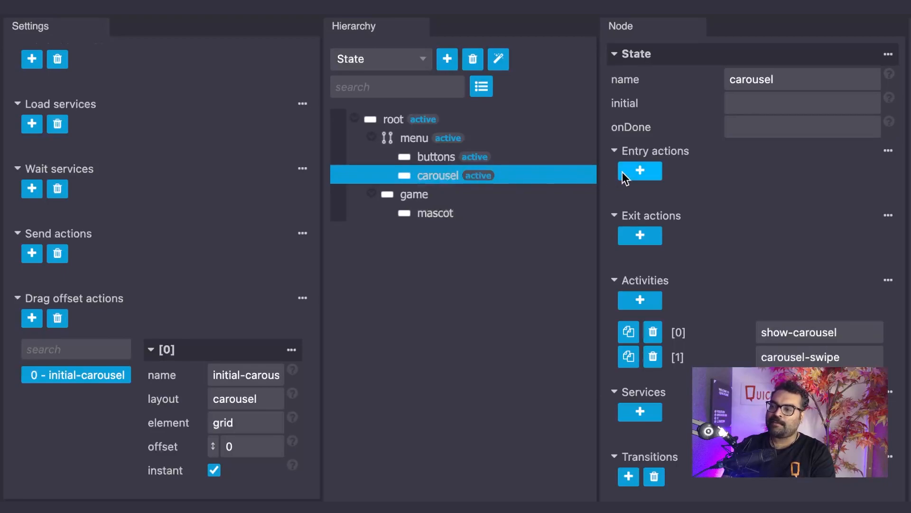
Step: Add initial-carousel as an entry action of the carousel state
{"action": "left_click", "coordinate": [651, 174]}
{"action": "left_click", "coordinate": [784, 202]}
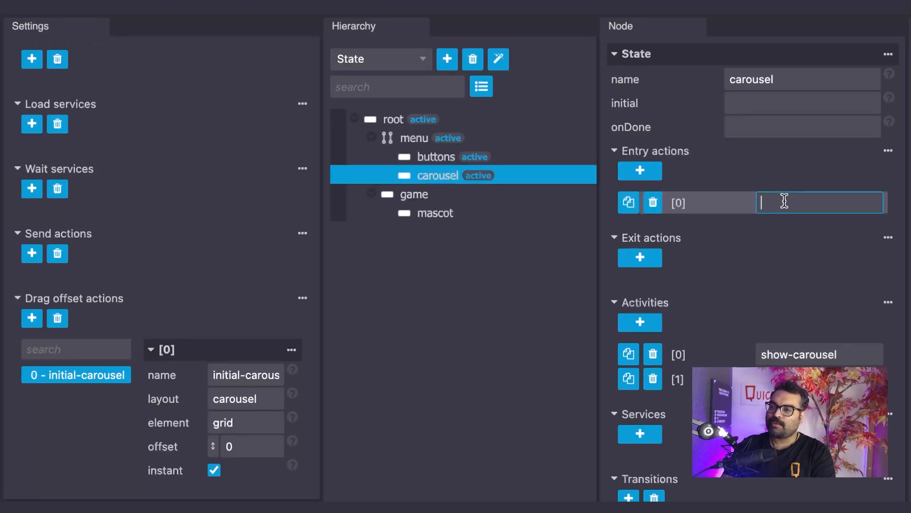
{"action": "type", "text": "initial-carousel"}
{"action": "left_click", "coordinate": [790, 232]}
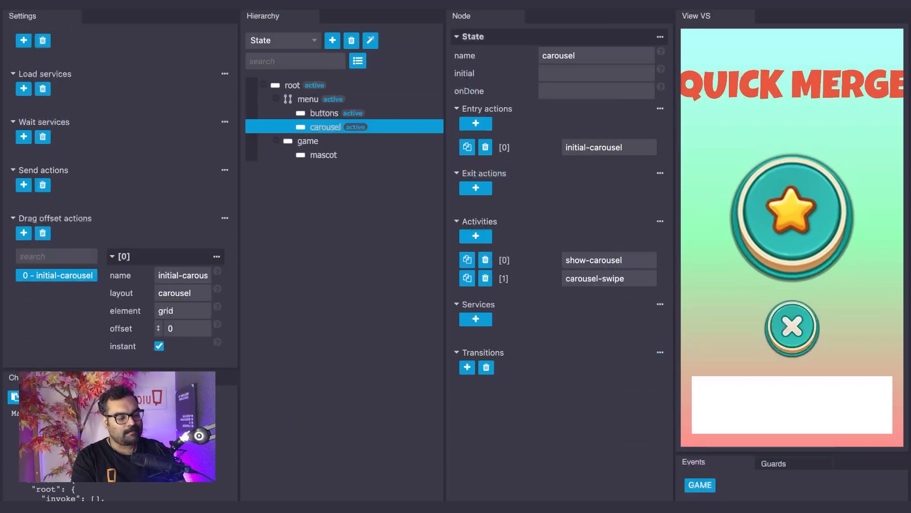
Step: Test the carousel reset in the preview by switching between the game and menu states and swiping the carousel
{"action": "left_click", "coordinate": [710, 488]}
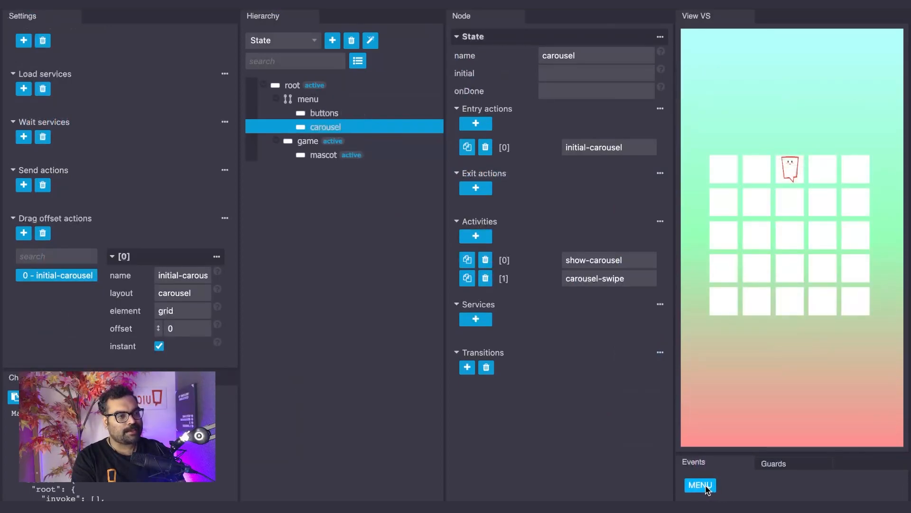
{"action": "left_click", "coordinate": [707, 489]}
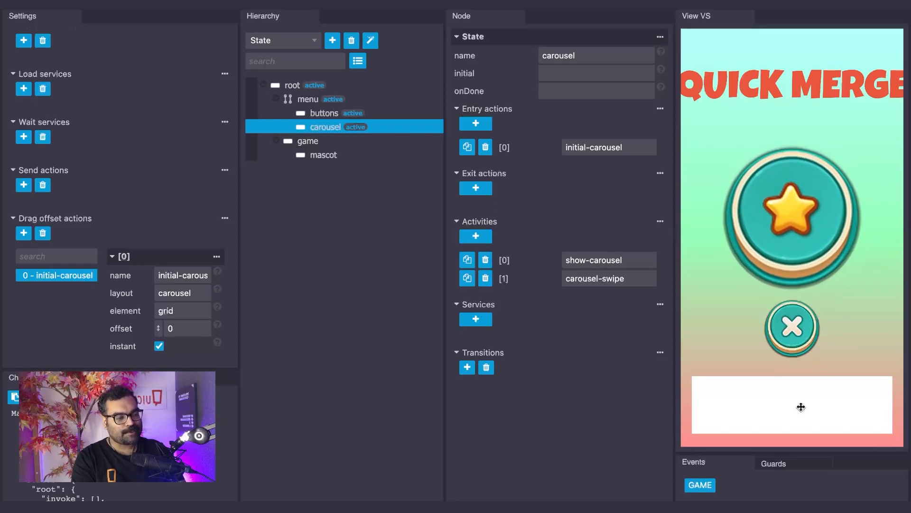
{"action": "left_click_drag", "start_coordinate": [807, 407], "coordinate": [674, 406]}
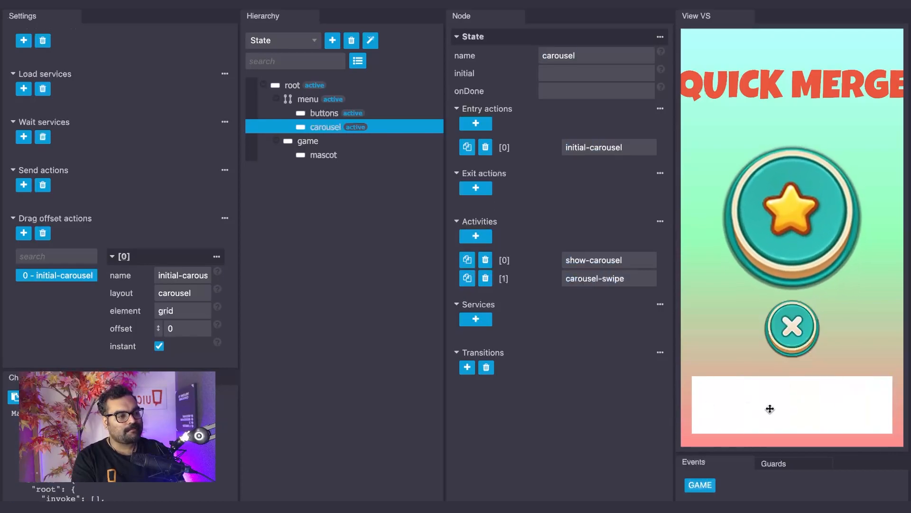
{"action": "left_click", "coordinate": [700, 484]}
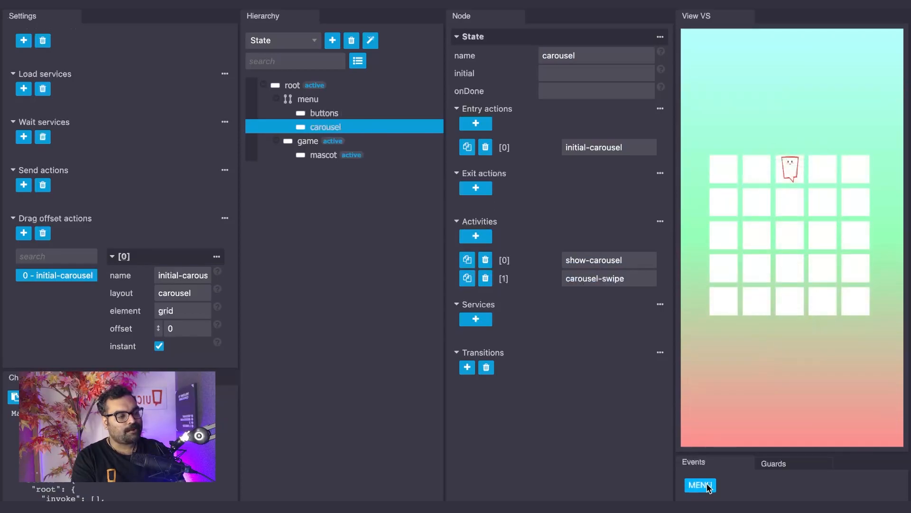
{"action": "left_click", "coordinate": [701, 485]}
{"action": "left_click_drag", "start_coordinate": [777, 420], "coordinate": [747, 411]}
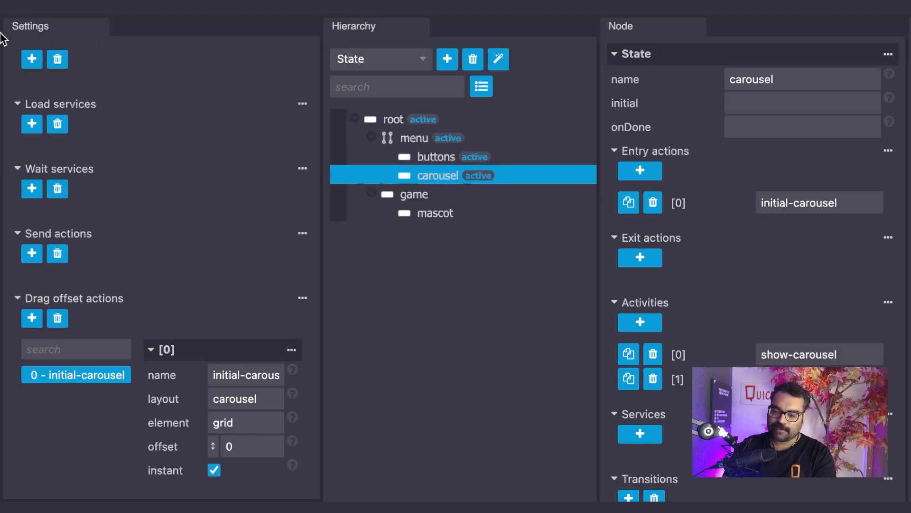
Step: Add a second drag offset action and name it carousel-0
{"action": "left_click", "coordinate": [30, 323]}
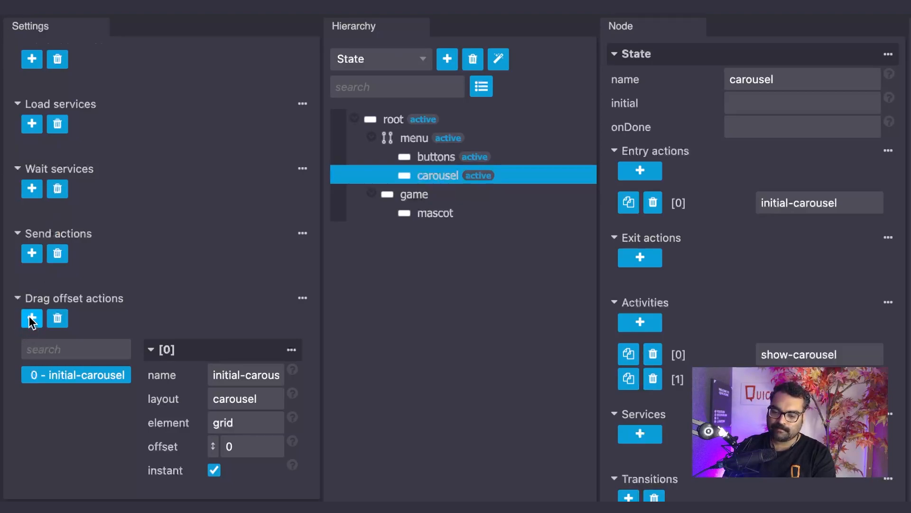
{"action": "left_click", "coordinate": [224, 366]}
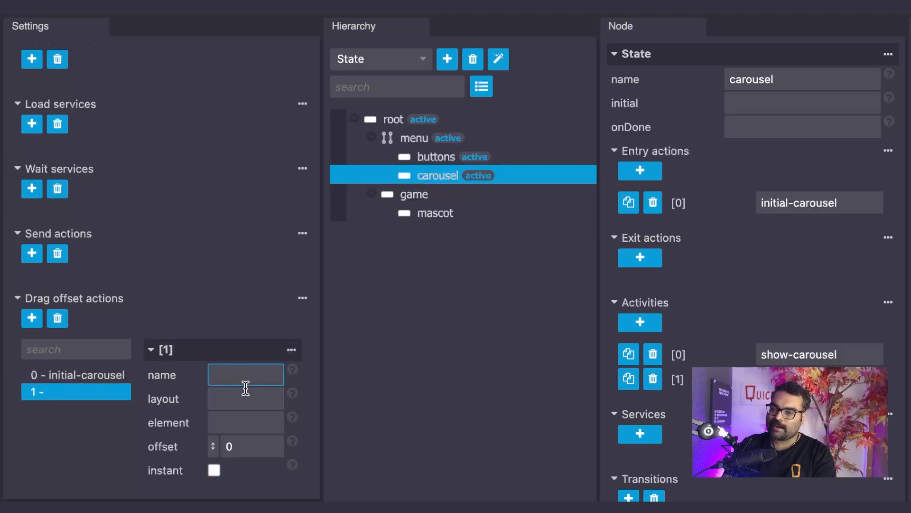
{"action": "type", "text": "carousel"}
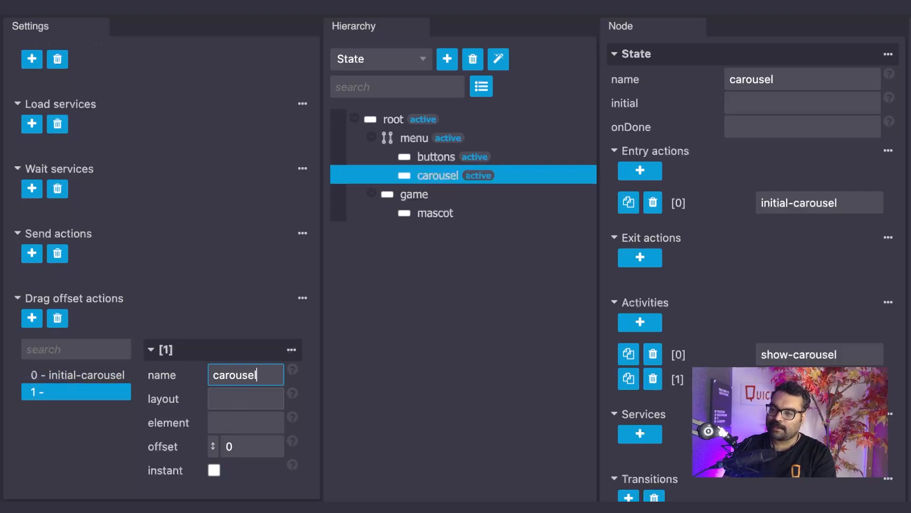
{"action": "type", "text": "-0"}
Step: Set the carousel-0 action's layout to carousel and its element to grid, and compare it with initial-carousel
{"action": "left_click", "coordinate": [245, 403]}
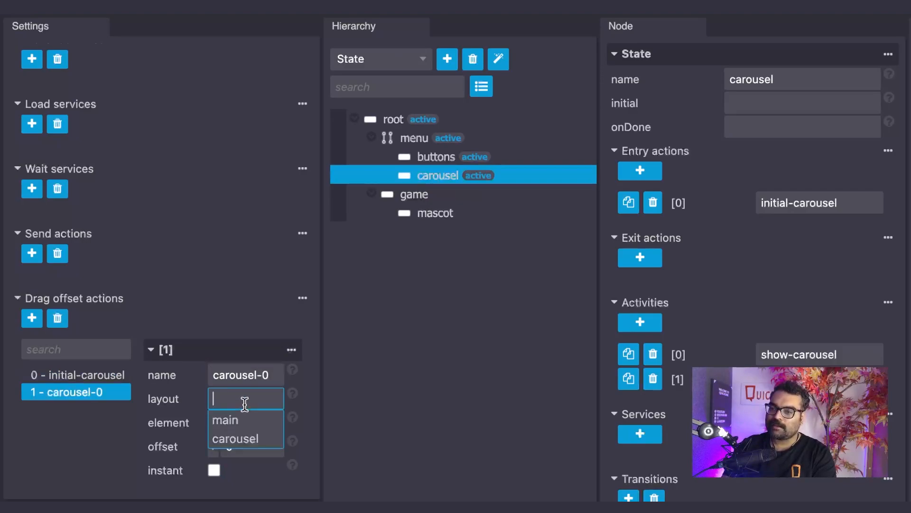
{"action": "left_click", "coordinate": [240, 437]}
{"action": "left_click", "coordinate": [244, 421]}
{"action": "type", "text": "grid"}
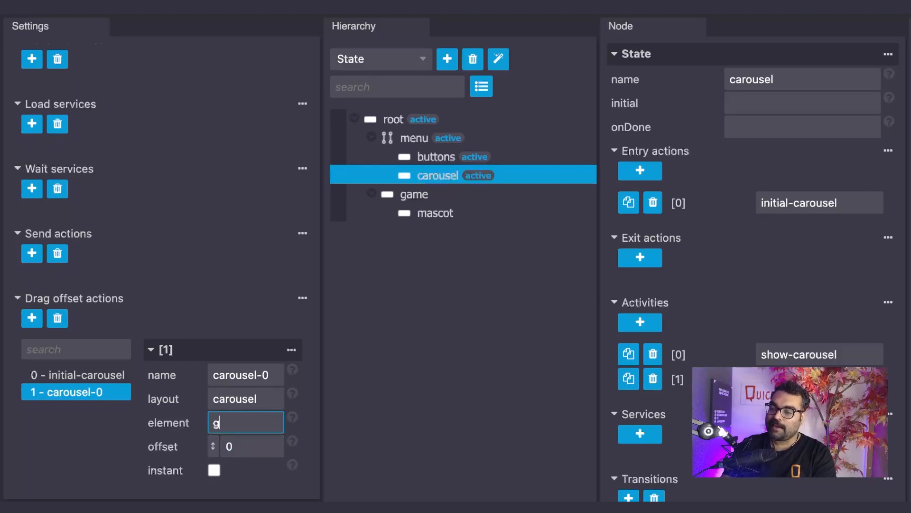
{"action": "left_click", "coordinate": [252, 448]}
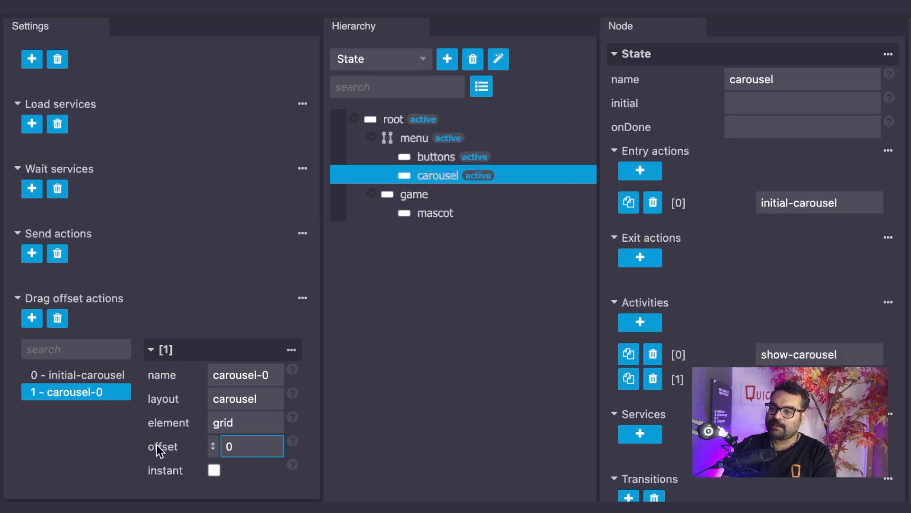
{"action": "left_click", "coordinate": [102, 384]}
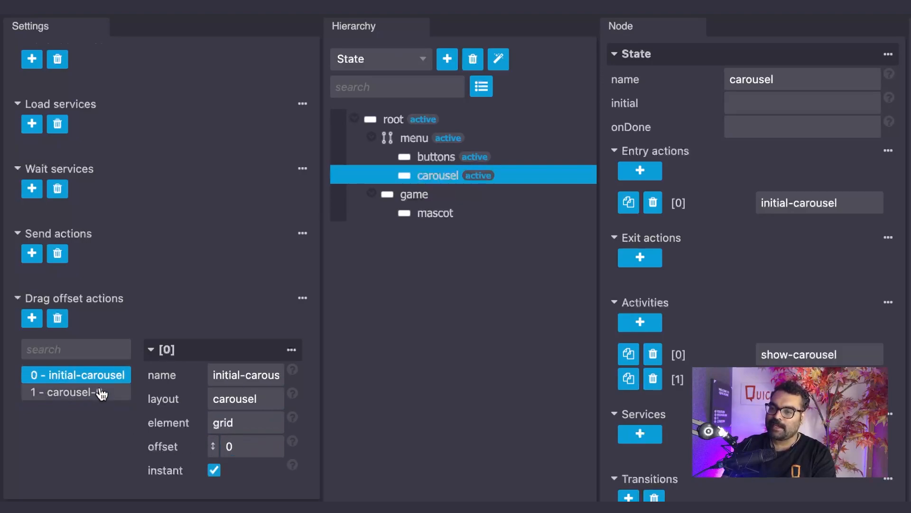
{"action": "left_click", "coordinate": [101, 393]}
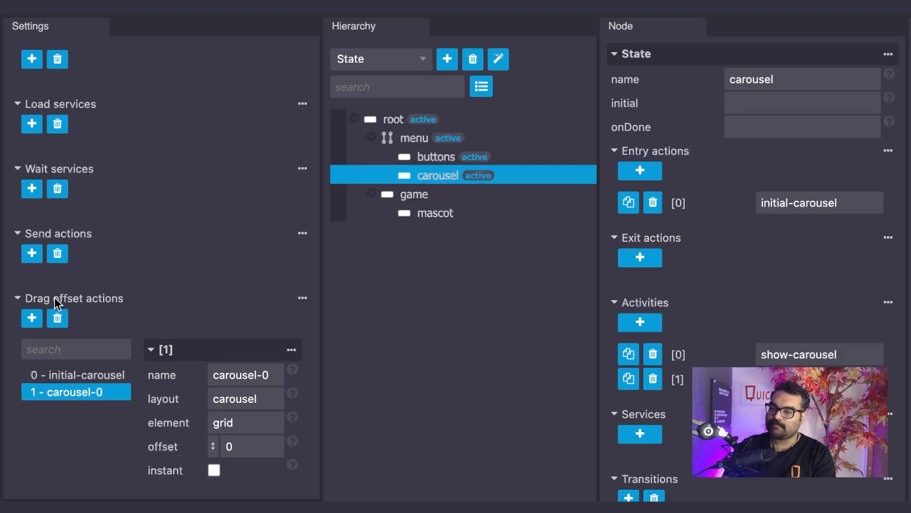
Step: Add a third drag offset action and name it carousel-1
{"action": "left_click", "coordinate": [33, 317]}
{"action": "left_click", "coordinate": [220, 372]}
{"action": "type", "text": "caropuse"}
{"action": "key", "text": "BackSpace"}
{"action": "key", "text": "BackSpace"}
{"action": "key", "text": "BackSpace"}
{"action": "key", "text": "BackSpace"}
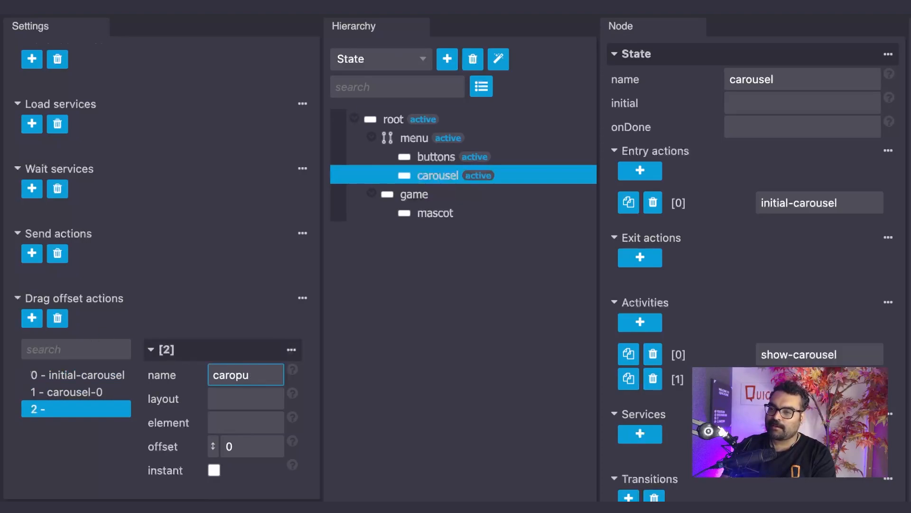
{"action": "type", "text": "usel-1"}
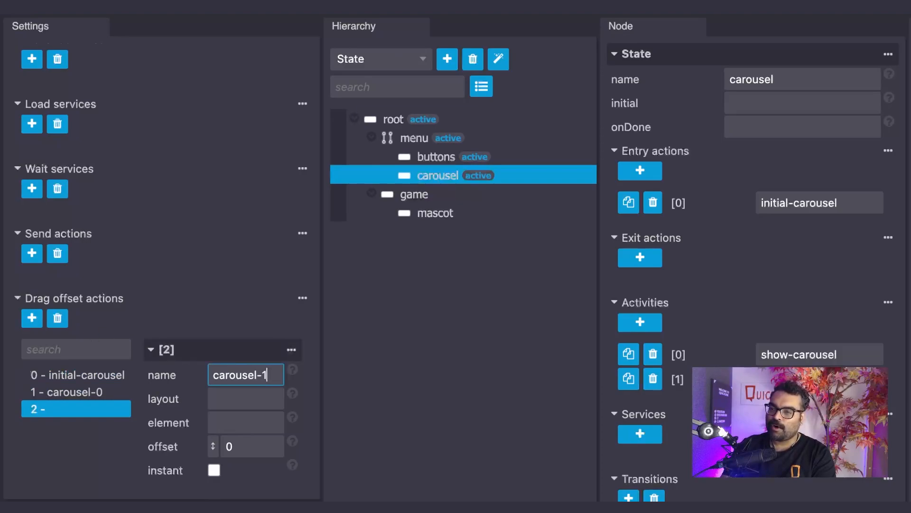
Step: Set the carousel-1 action's layout to carousel, its element to grid and its offset to 1
{"action": "left_click", "coordinate": [223, 397]}
{"action": "left_click", "coordinate": [236, 439]}
{"action": "left_click", "coordinate": [234, 422]}
{"action": "type", "text": "grid"}
{"action": "left_click", "coordinate": [252, 449]}
{"action": "key", "text": "BackSpace"}
{"action": "type", "text": "1"}
{"action": "left_click", "coordinate": [121, 471]}
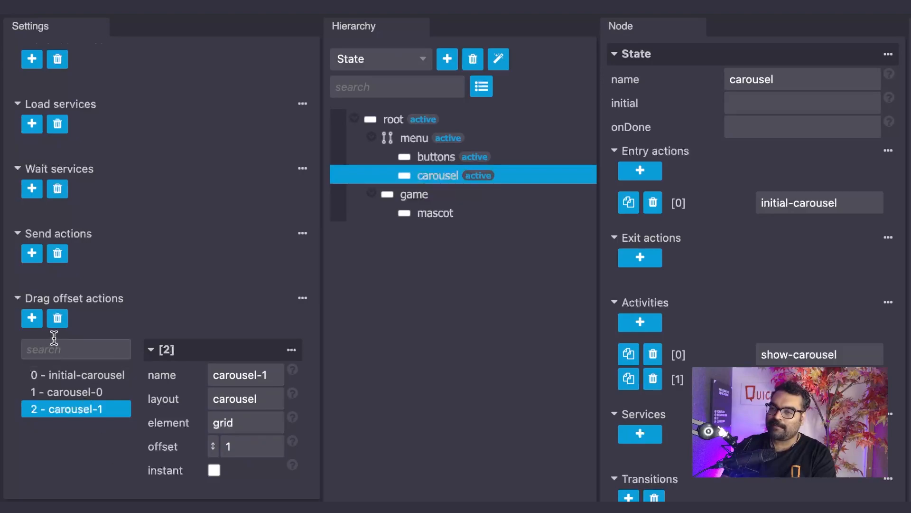
Step: Add a fourth drag offset action and name it carousel-2
{"action": "left_click", "coordinate": [32, 318]}
{"action": "left_click", "coordinate": [240, 376]}
{"action": "type", "text": "carousel-2"}
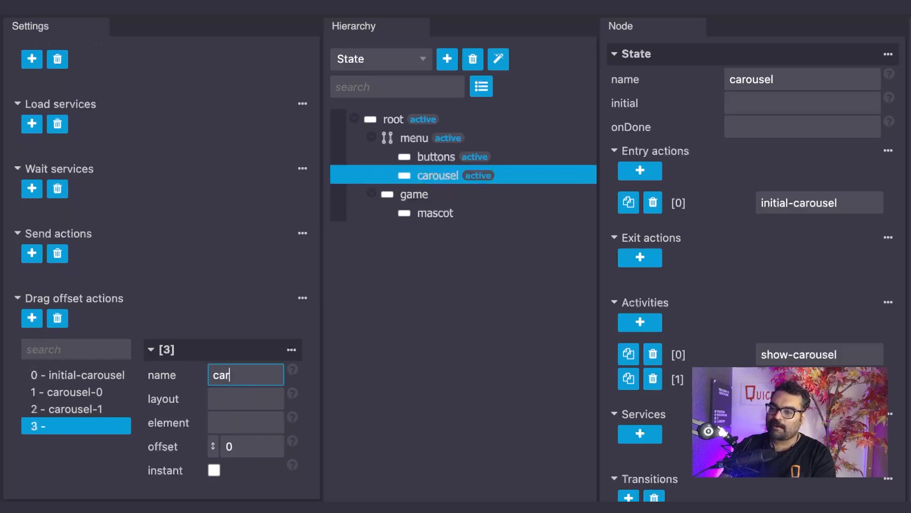
Step: Set the carousel-2 action's layout to carousel, its element to grid and its offset to 2
{"action": "left_click", "coordinate": [243, 396]}
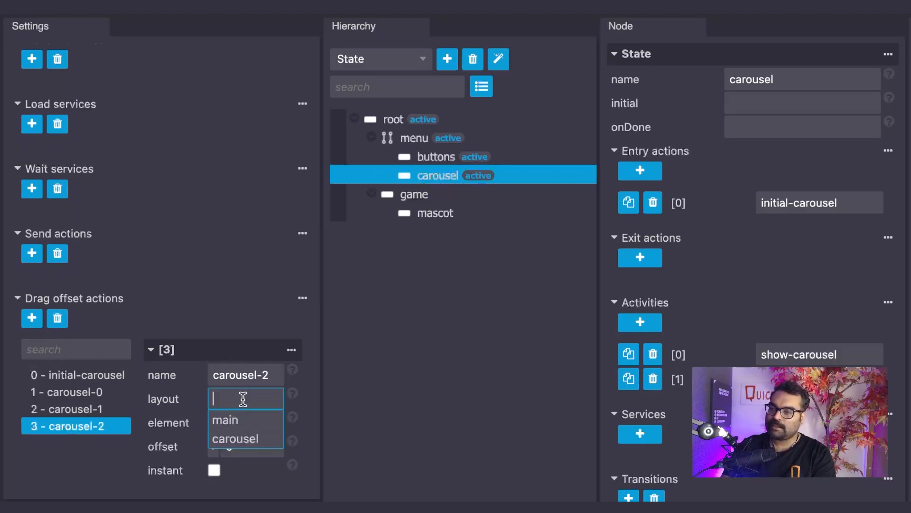
{"action": "left_click", "coordinate": [247, 435]}
{"action": "left_click", "coordinate": [244, 422]}
{"action": "type", "text": "grid"}
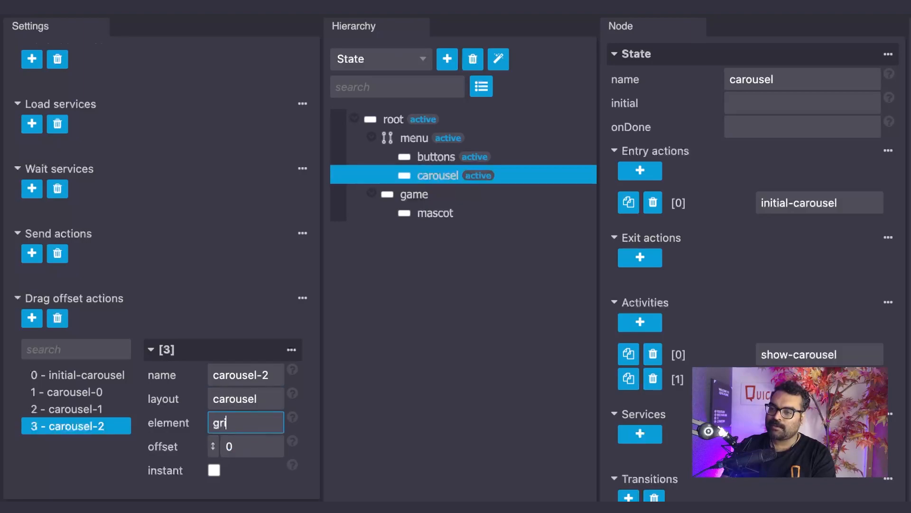
{"action": "left_click", "coordinate": [250, 446]}
{"action": "key", "text": "BackSpace"}
{"action": "type", "text": "2"}
{"action": "left_click", "coordinate": [117, 480]}
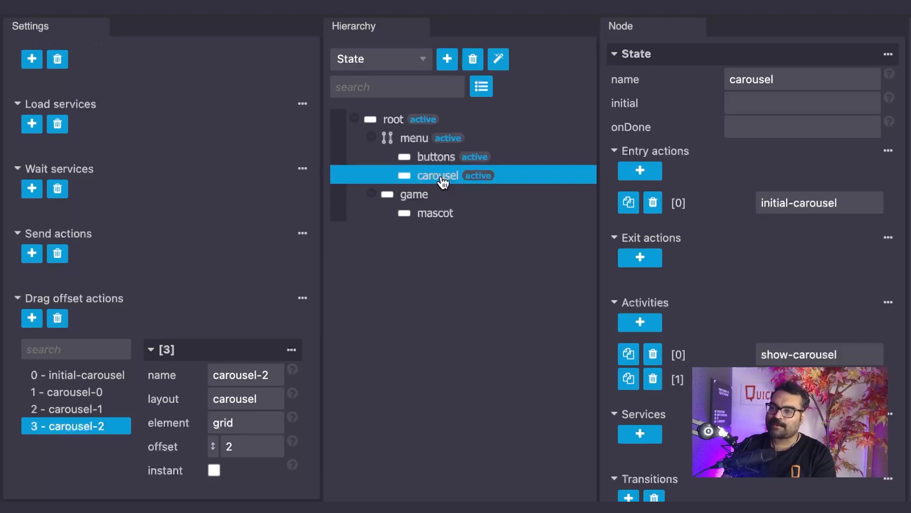
Step: Add a child state under the carousel state and name it item-0
{"action": "left_click", "coordinate": [447, 59]}
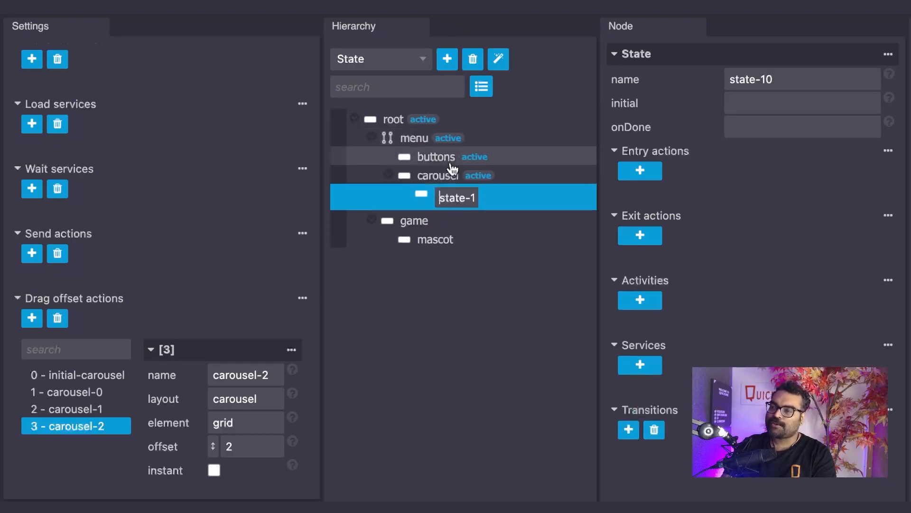
{"action": "double_click", "coordinate": [452, 197]}
{"action": "key", "text": "ctrl+a"}
{"action": "type", "text": "item-0"}
{"action": "key", "text": "Return"}
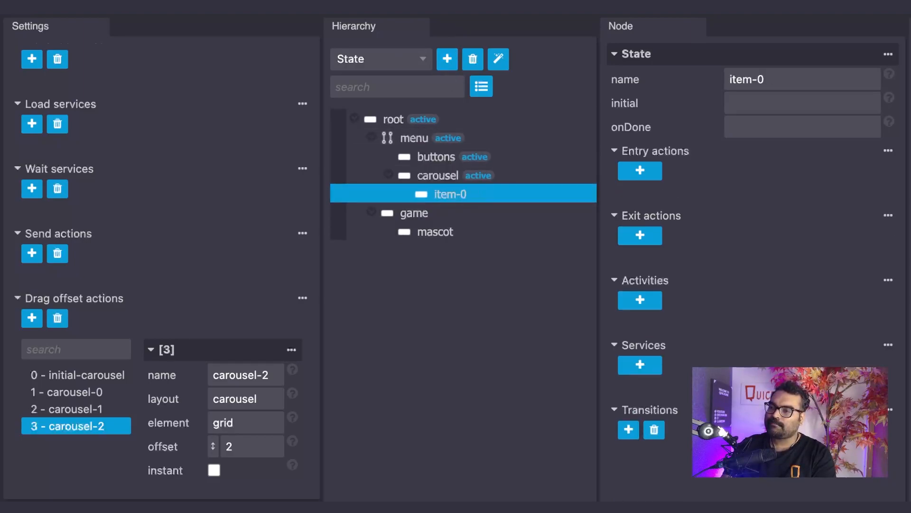
Step: Add a second child state under the carousel state and name it item-1
{"action": "left_click", "coordinate": [443, 181]}
{"action": "left_click", "coordinate": [447, 59]}
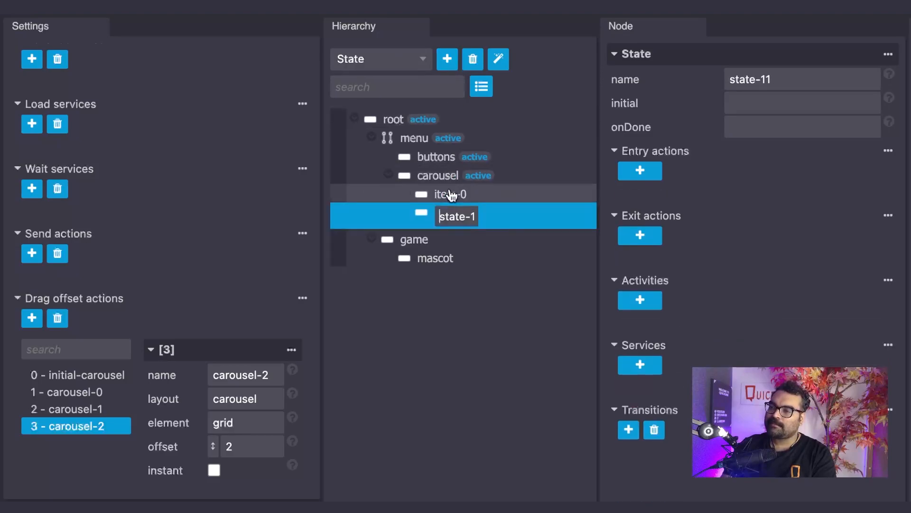
{"action": "key", "text": "ctrl+a"}
{"action": "type", "text": "item-1"}
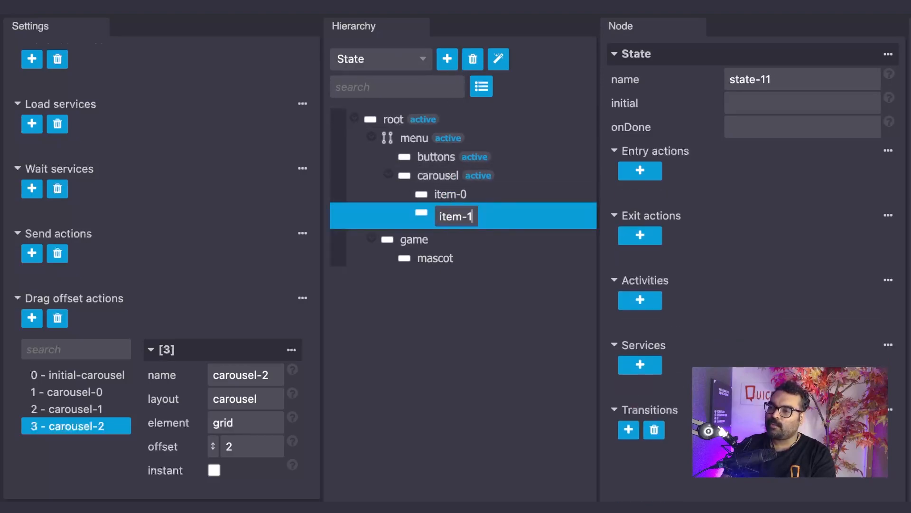
{"action": "key", "text": "Return"}
Step: Add a third child state under the carousel state and name it item-2
{"action": "left_click", "coordinate": [438, 179]}
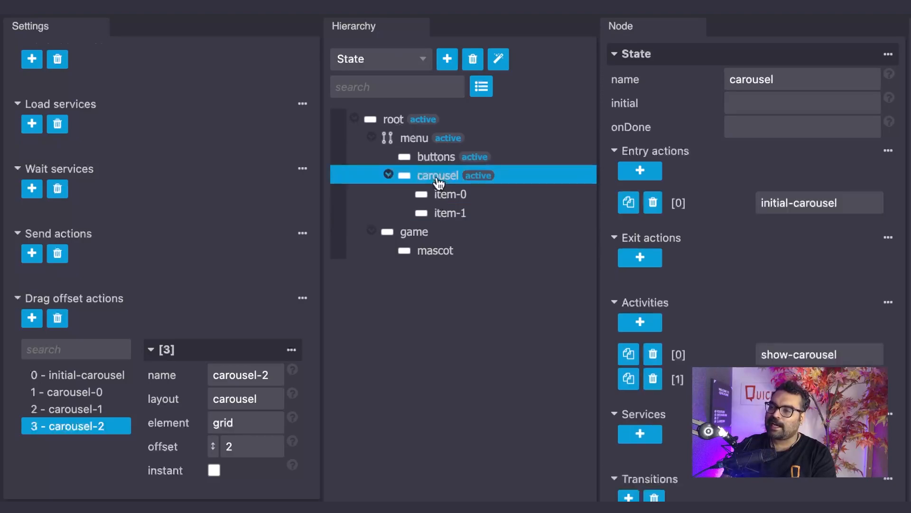
{"action": "left_click", "coordinate": [447, 59]}
{"action": "key", "text": "ctrl+a"}
{"action": "type", "text": "item-2"}
{"action": "key", "text": "Return"}
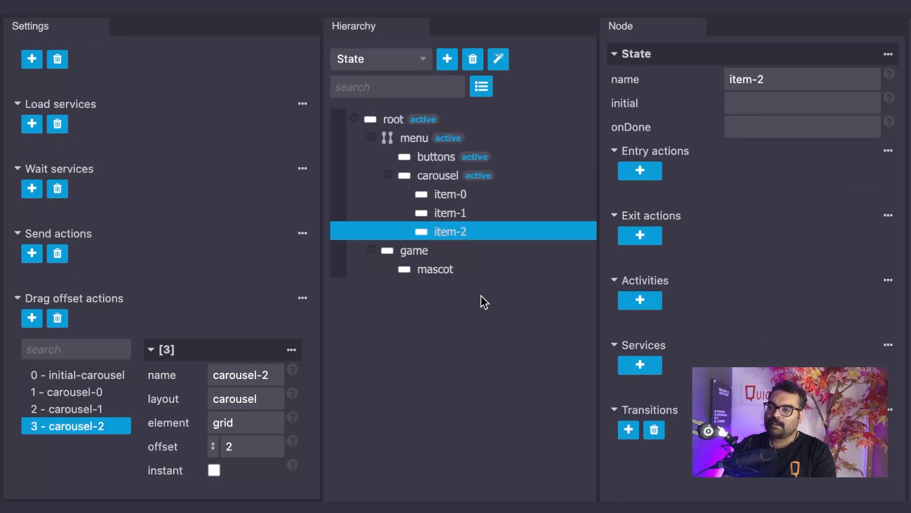
Step: Set the carousel state's initial child state to item-0
{"action": "left_click", "coordinate": [446, 178]}
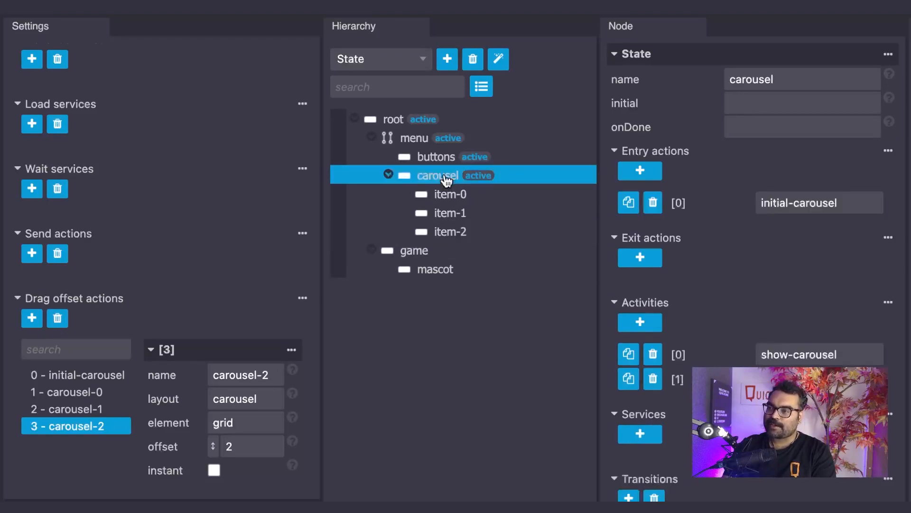
{"action": "left_click", "coordinate": [755, 102]}
{"action": "type", "text": "item-0"}
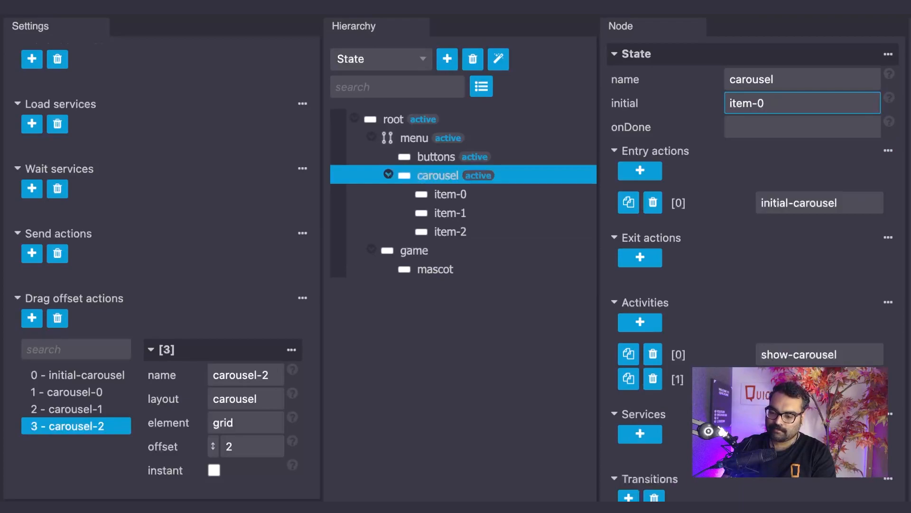
{"action": "key", "text": "Return"}
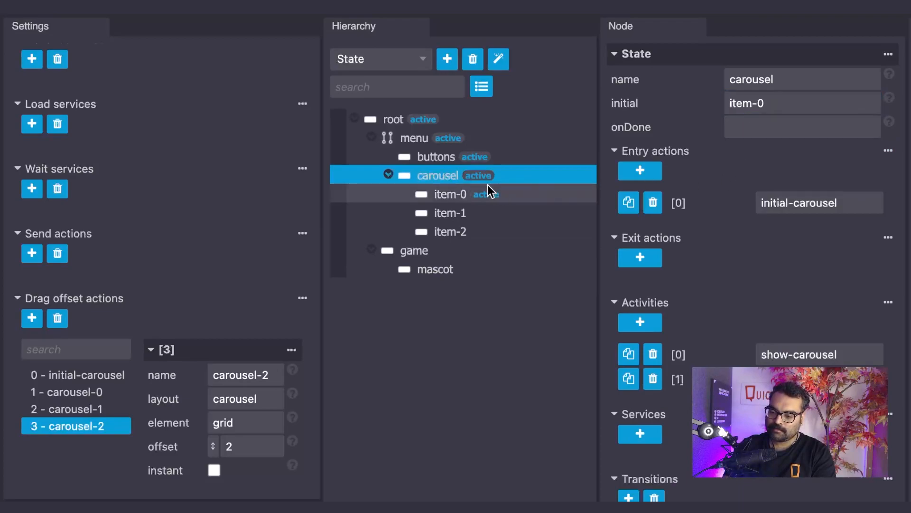
Step: Add the entry action carousel-0 to the item-0 state
{"action": "left_click", "coordinate": [455, 199]}
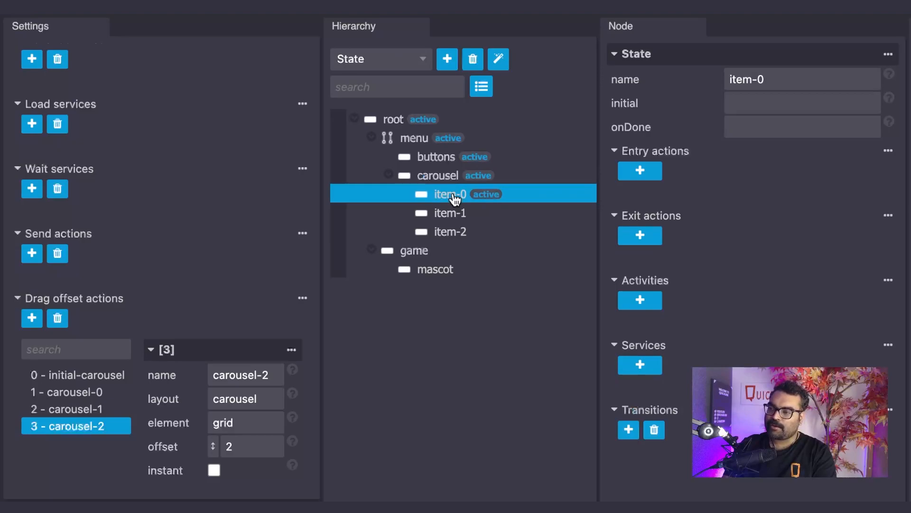
{"action": "left_click", "coordinate": [640, 172]}
{"action": "left_click", "coordinate": [796, 201]}
{"action": "type", "text": "carousel-0"}
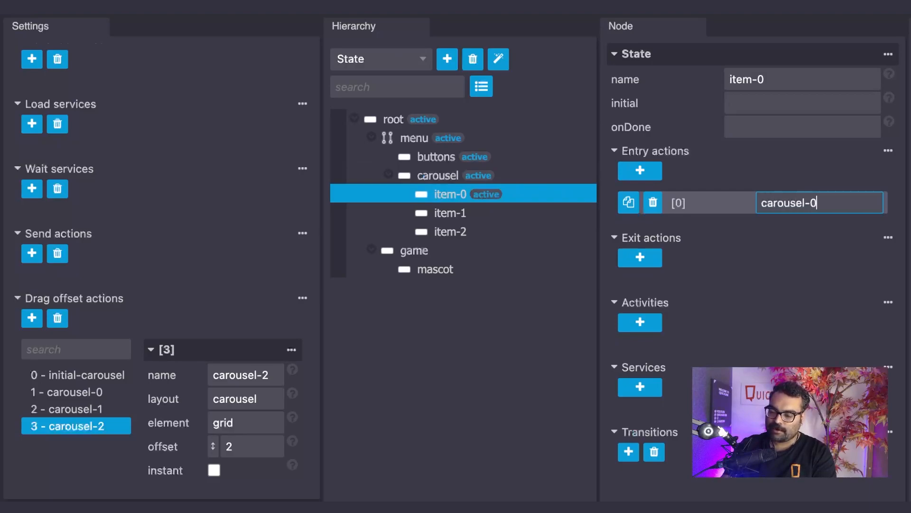
Step: Add the entry action carousel-1 to the item-1 state
{"action": "left_click", "coordinate": [458, 219]}
{"action": "left_click", "coordinate": [636, 171]}
{"action": "left_click", "coordinate": [783, 201]}
{"action": "type", "text": "c"}
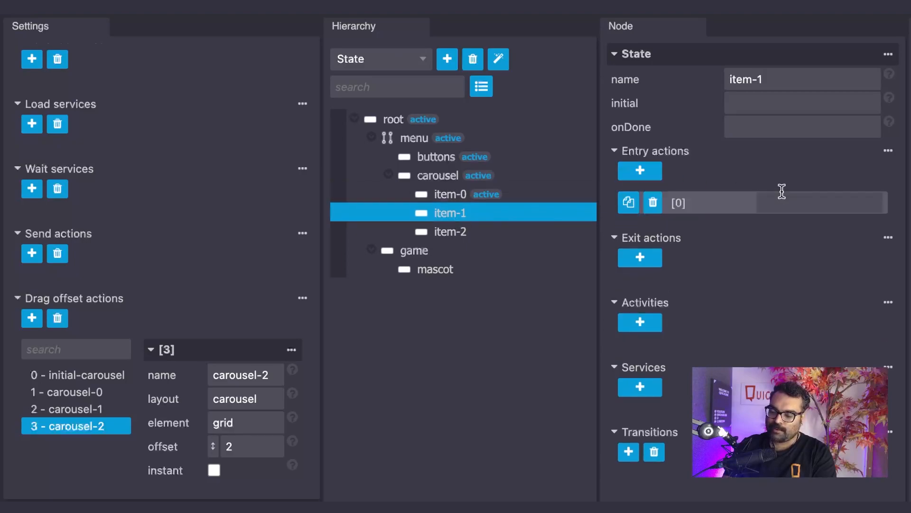
{"action": "type", "text": "arousel-1"}
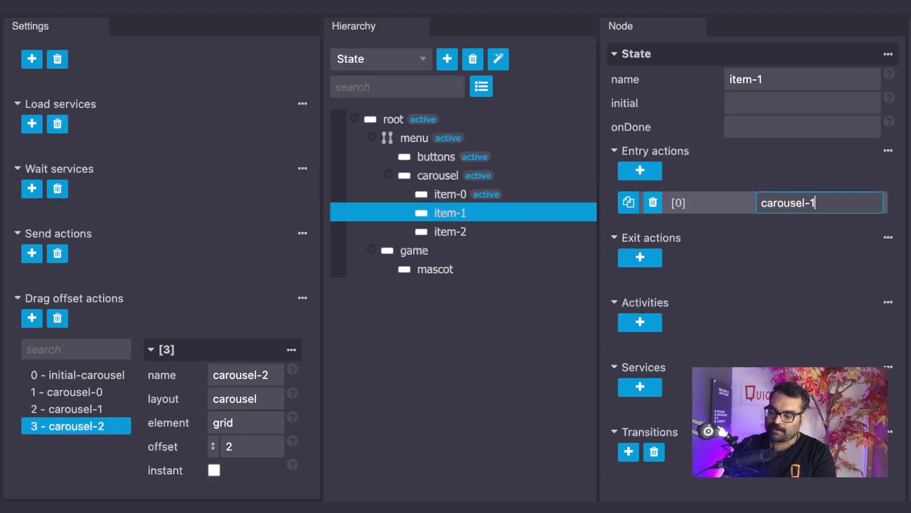
{"action": "key", "text": "Return"}
Step: Add the entry action carousel-2 to the item-2 state
{"action": "left_click", "coordinate": [502, 232]}
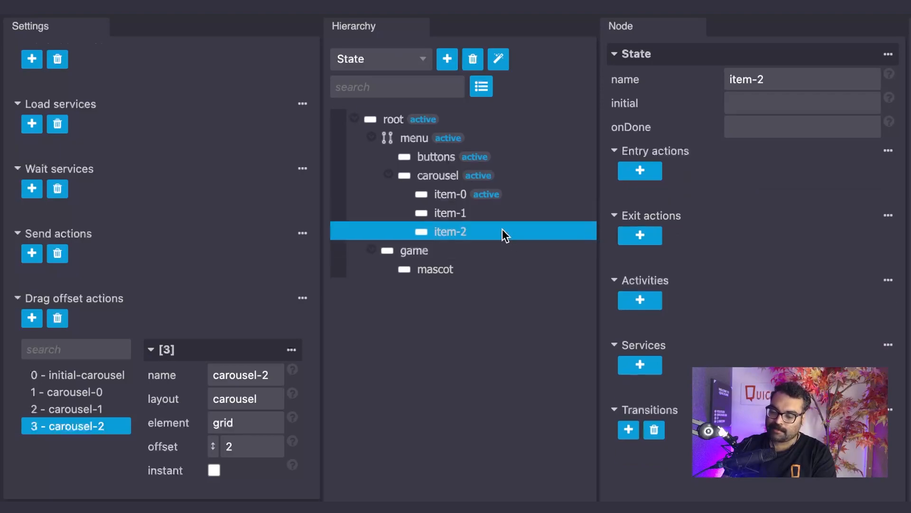
{"action": "left_click", "coordinate": [632, 176]}
{"action": "left_click", "coordinate": [764, 201]}
{"action": "type", "text": "c"}
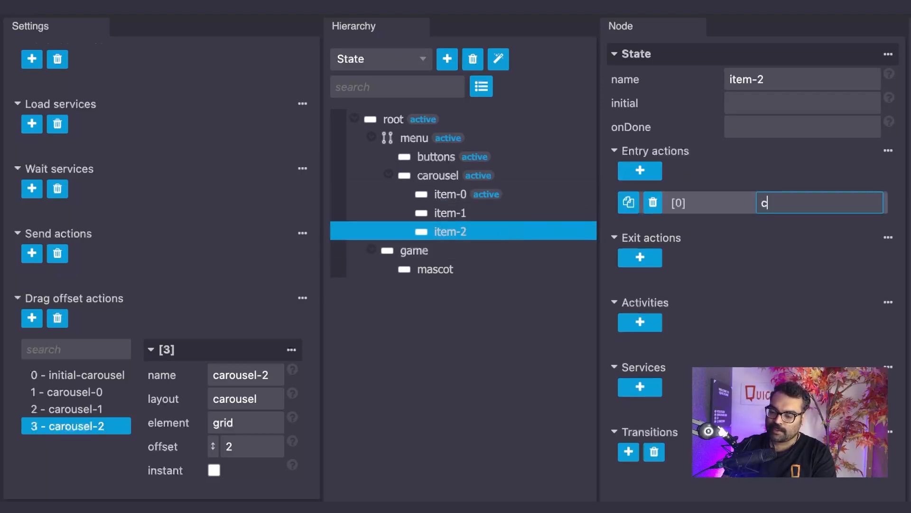
{"action": "type", "text": "arousel-2"}
{"action": "key", "text": "Return"}
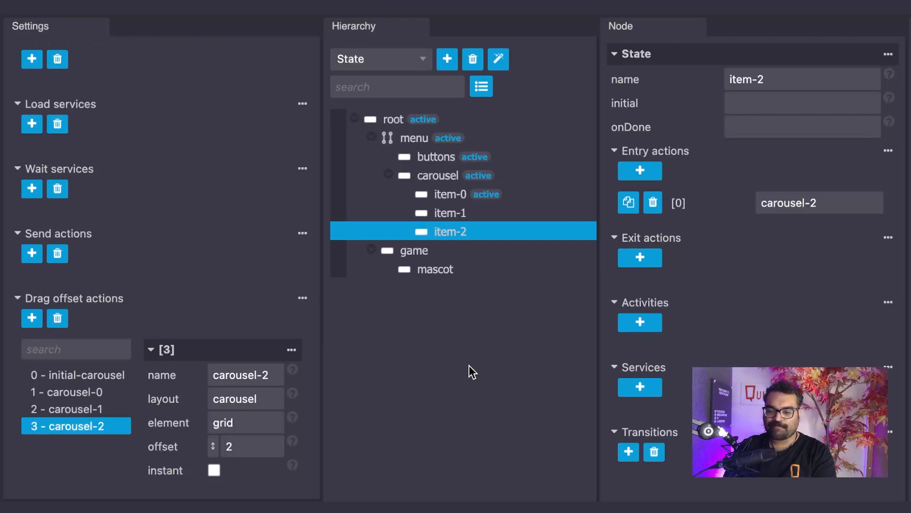
Step: Add a wait service named carousel-wait with a delay of 2 seconds
{"action": "left_click", "coordinate": [32, 192]}
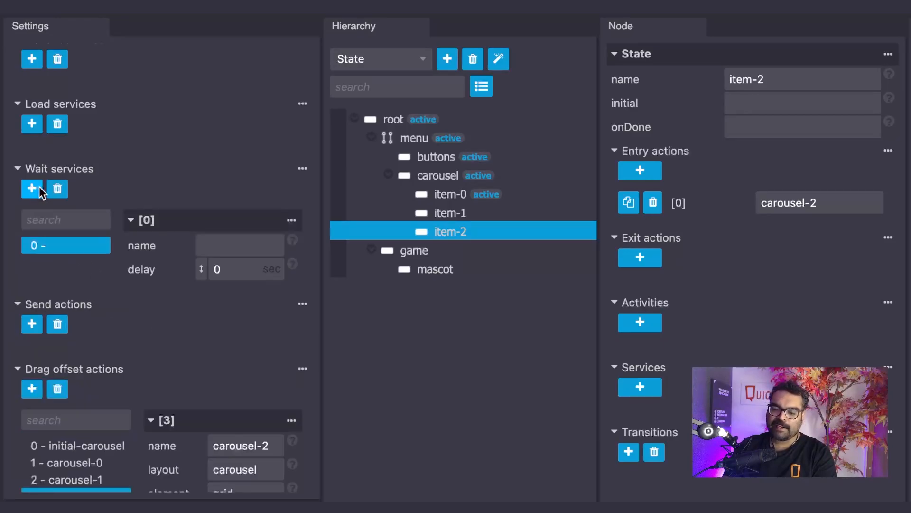
{"action": "left_click", "coordinate": [214, 250]}
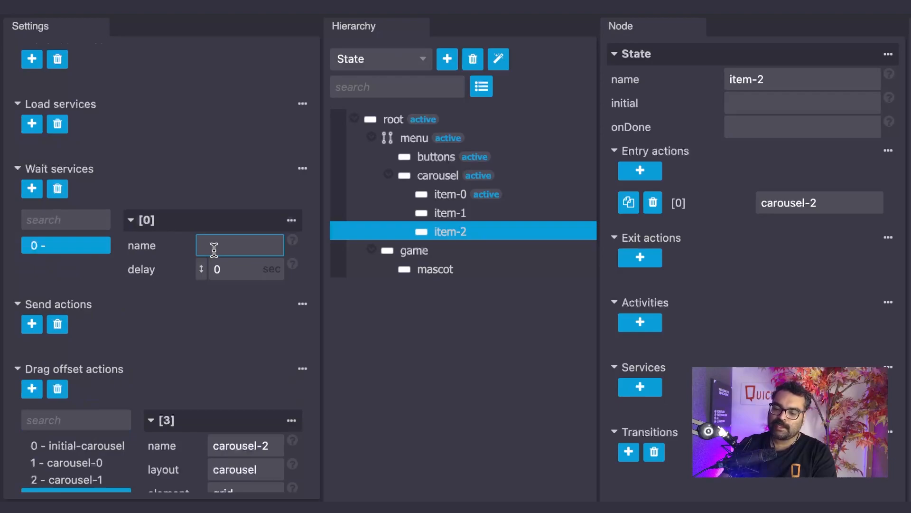
{"action": "type", "text": "carousel-wait"}
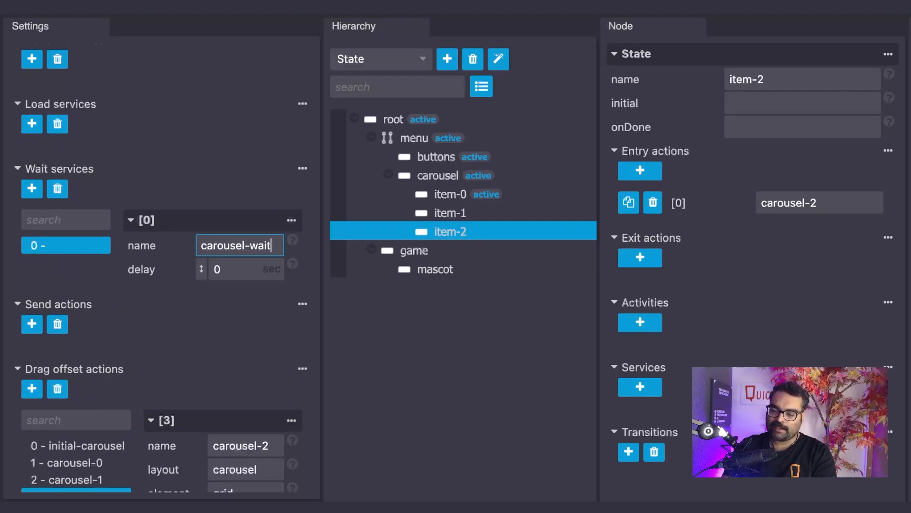
{"action": "left_click", "coordinate": [216, 269]}
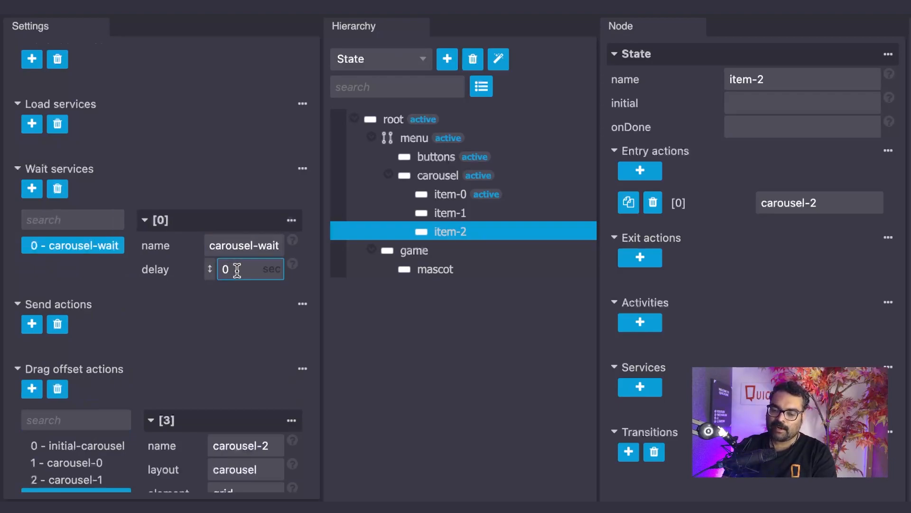
{"action": "key", "text": "BackSpace"}
{"action": "type", "text": "2"}
{"action": "left_click", "coordinate": [279, 313]}
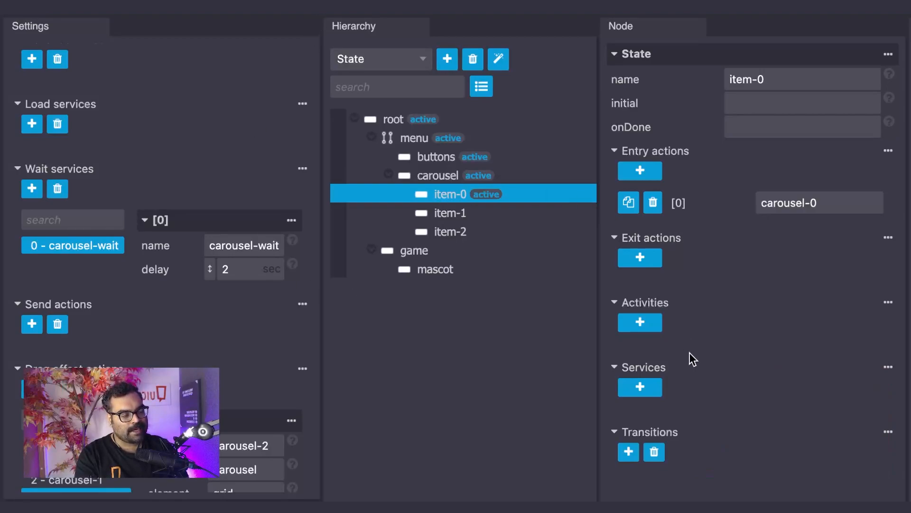
Step: Add a service to the item-0 state that invokes carousel-wait and goes to item-1 when done
{"action": "left_click", "coordinate": [645, 394]}
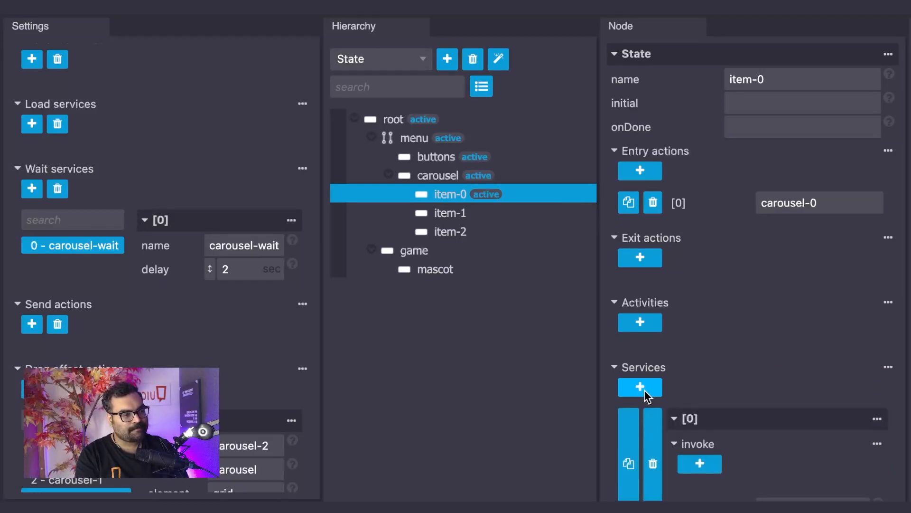
{"action": "scroll", "coordinate": [688, 402], "scroll_direction": "down", "scroll_amount": 2}
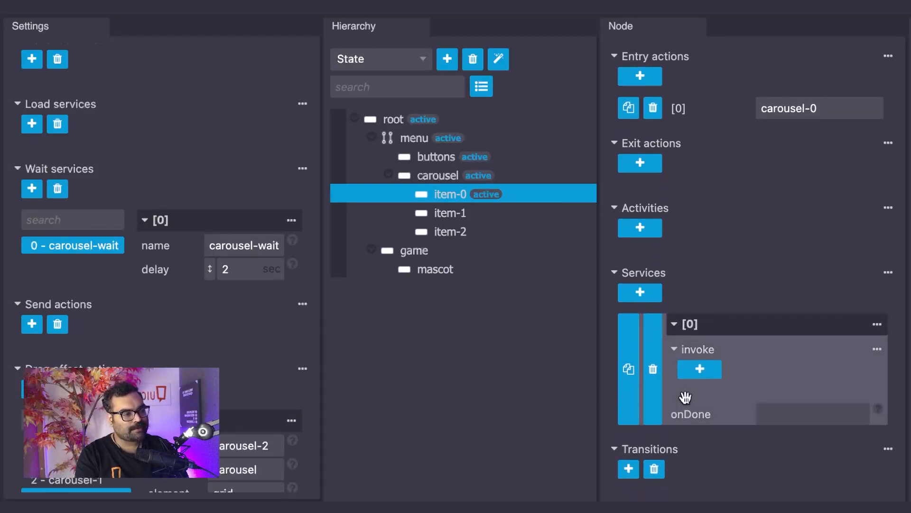
{"action": "left_click", "coordinate": [710, 376]}
{"action": "left_click", "coordinate": [805, 407]}
{"action": "type", "text": "carou"}
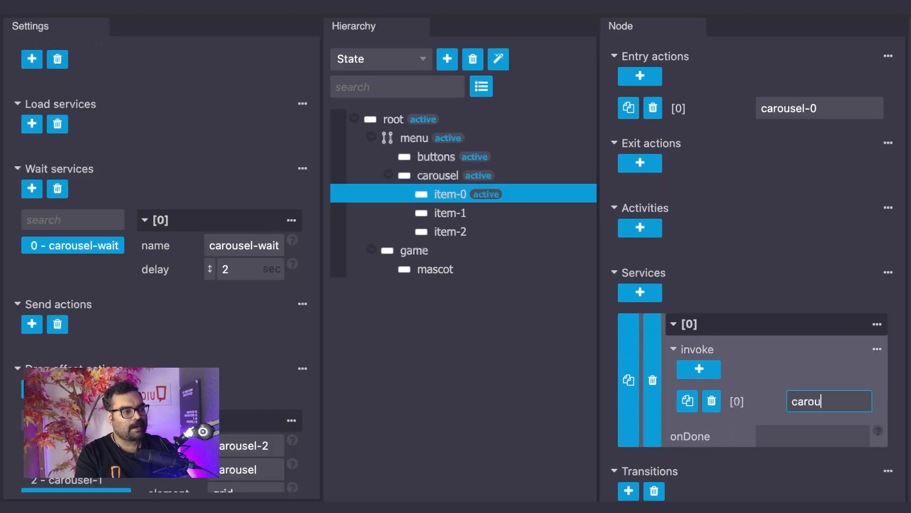
{"action": "type", "text": "sel-wait"}
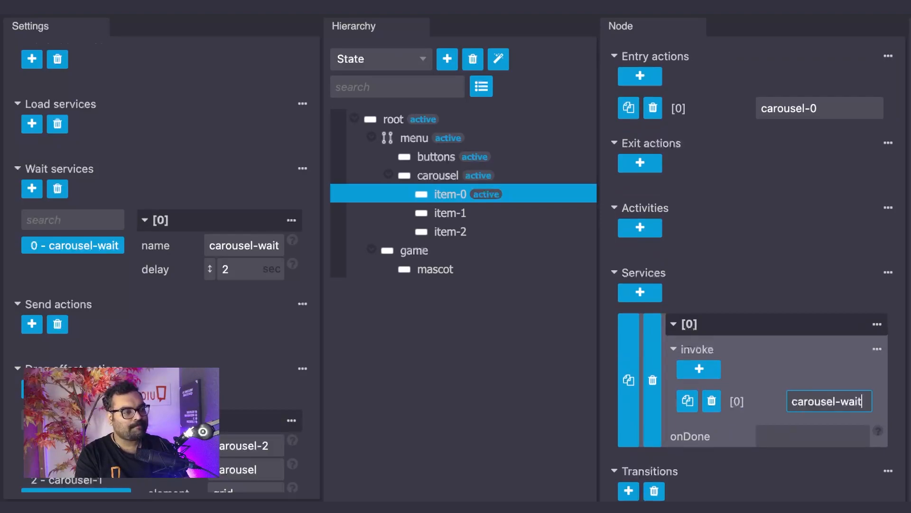
{"action": "left_click", "coordinate": [793, 437]}
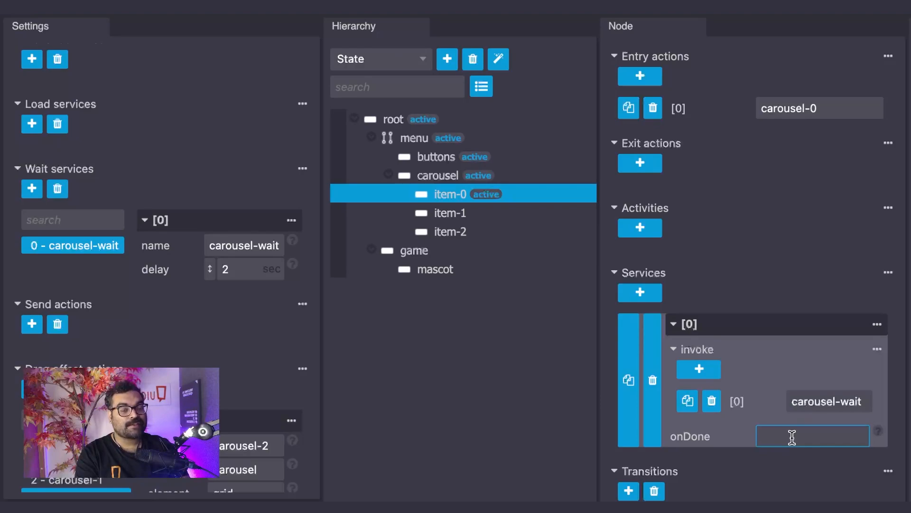
{"action": "type", "text": "item-1"}
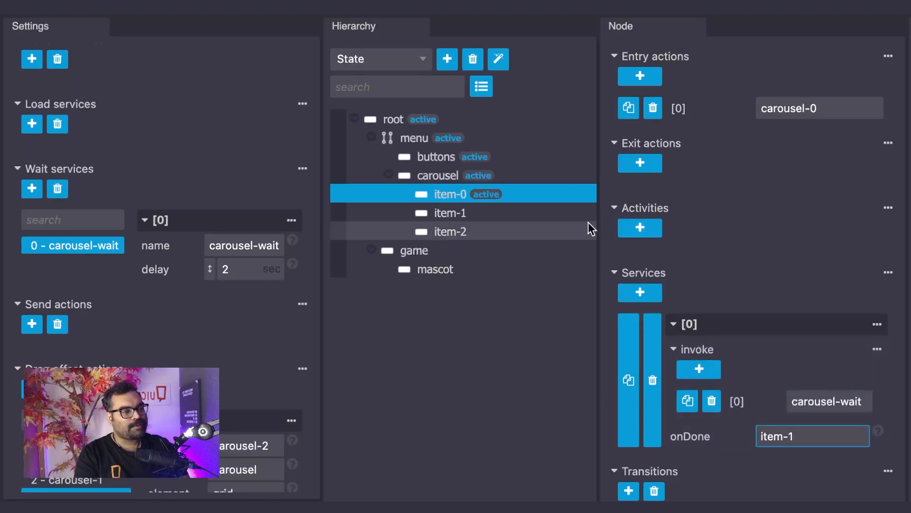
Step: Add a service to the item-1 state that invokes carousel-wait and goes to item-2 when done
{"action": "left_click", "coordinate": [518, 211]}
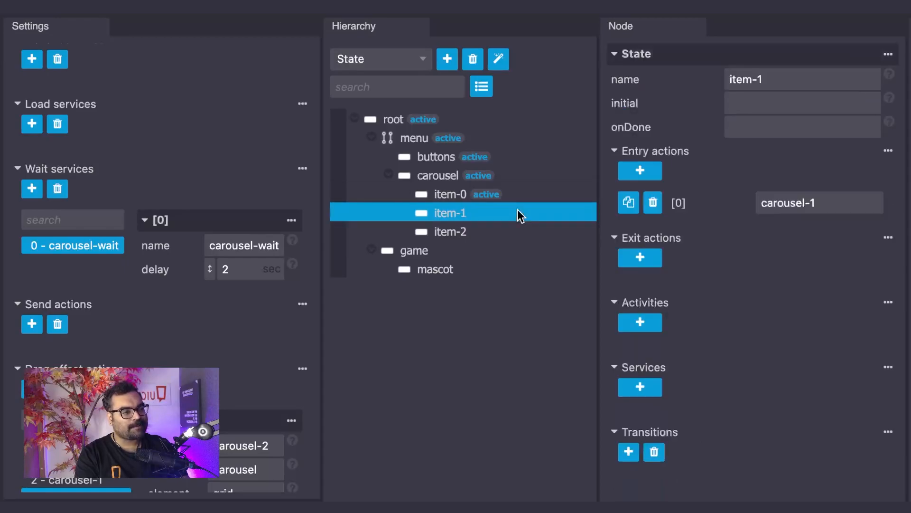
{"action": "left_click", "coordinate": [657, 385]}
{"action": "scroll", "coordinate": [753, 380], "scroll_direction": "down", "scroll_amount": 3}
{"action": "left_click", "coordinate": [724, 382]}
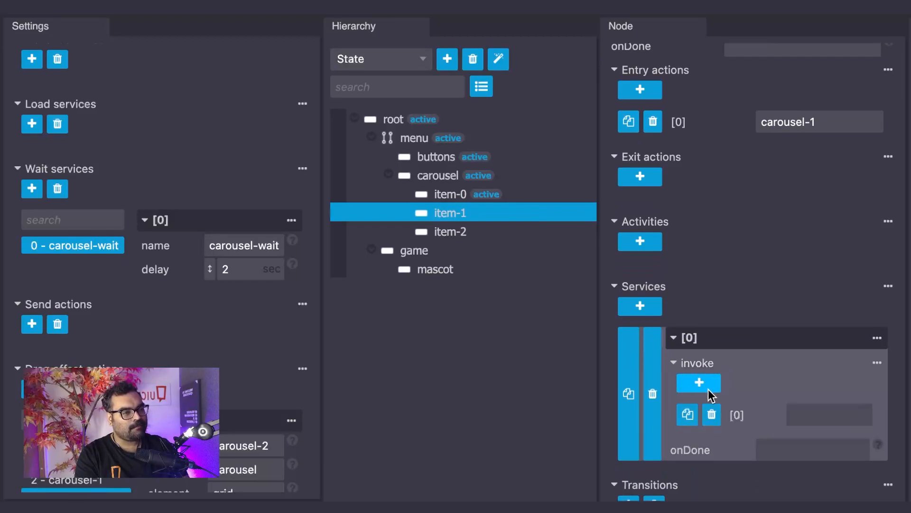
{"action": "left_click", "coordinate": [809, 415]}
{"action": "type", "text": "carousel-wait"}
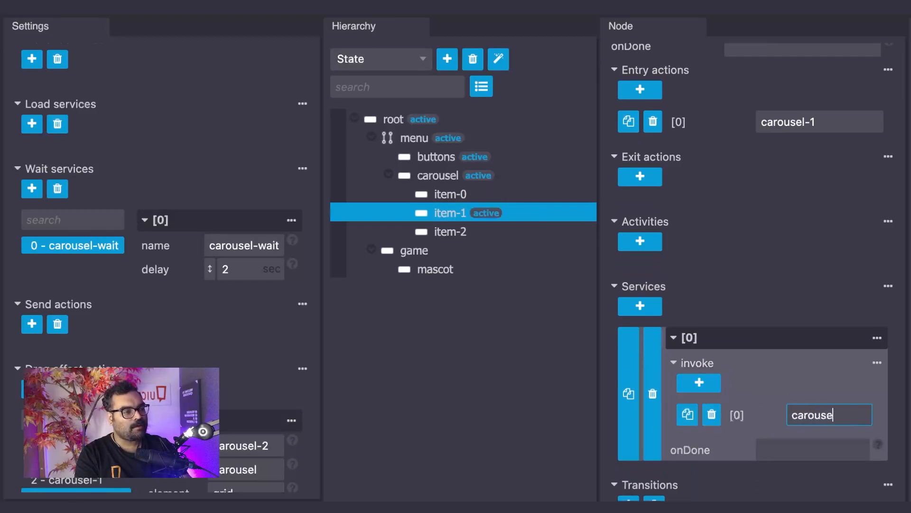
{"action": "left_click", "coordinate": [798, 447]}
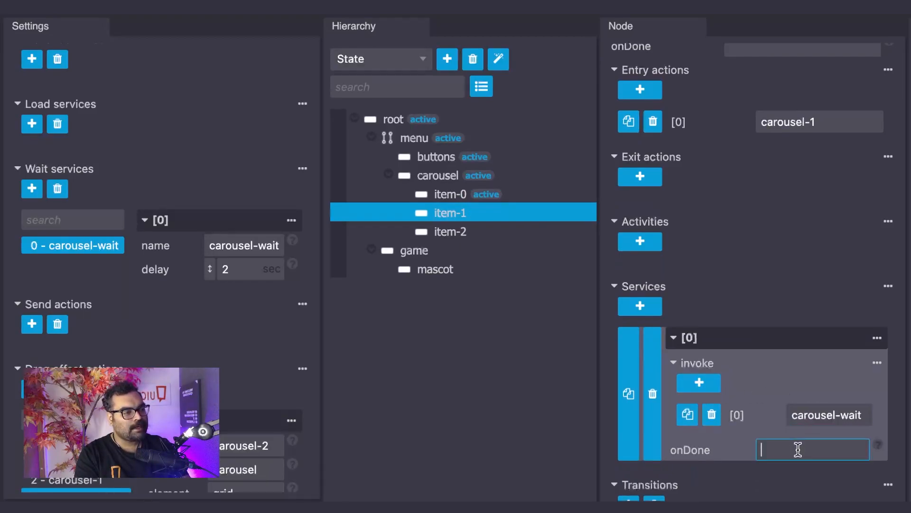
{"action": "type", "text": "item-2"}
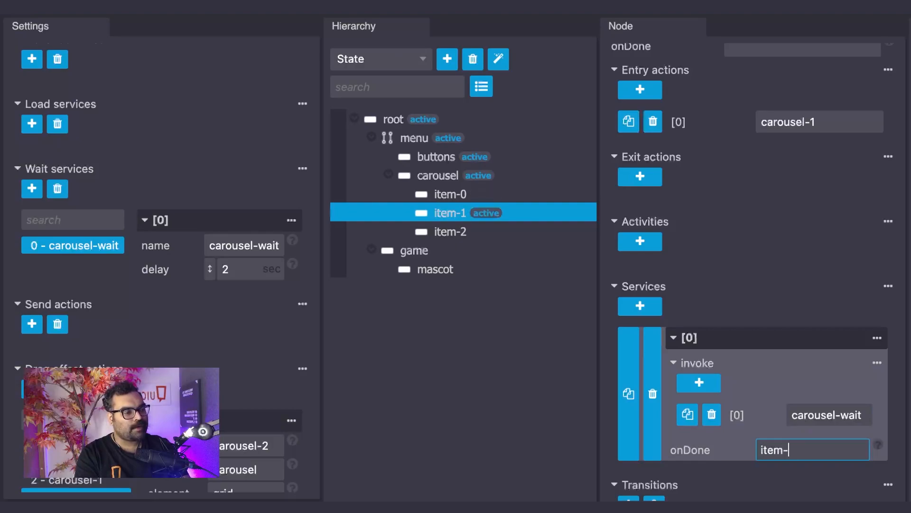
{"action": "left_click", "coordinate": [797, 472]}
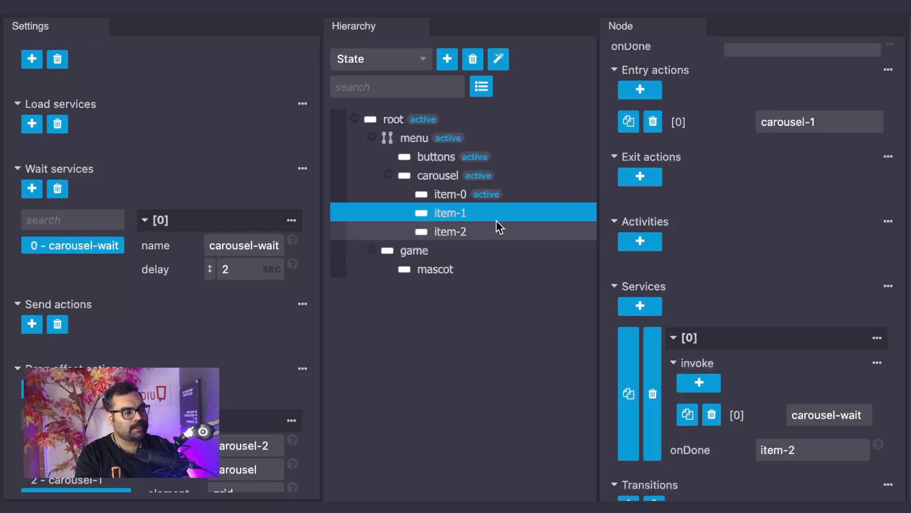
Step: Add a service to the item-2 state that invokes carousel-wait
{"action": "left_click", "coordinate": [486, 225]}
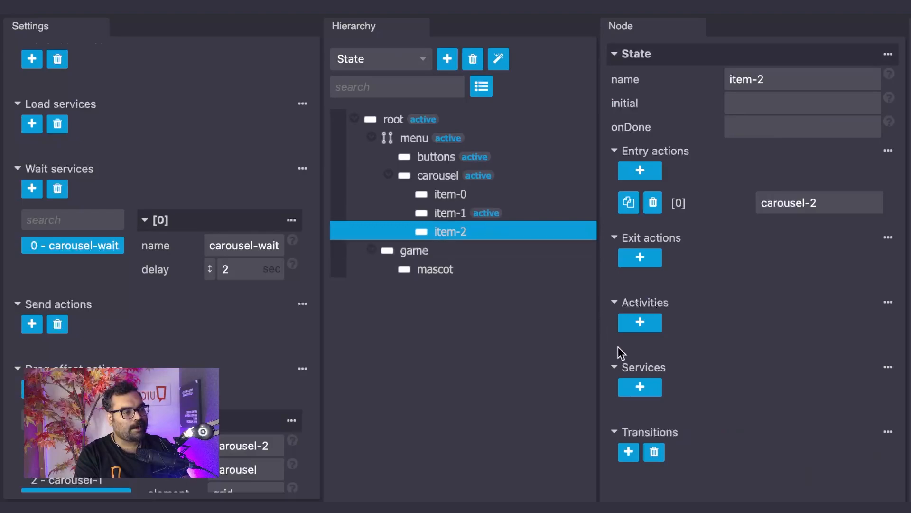
{"action": "left_click", "coordinate": [640, 387]}
{"action": "scroll", "coordinate": [739, 378], "scroll_direction": "down", "scroll_amount": 2}
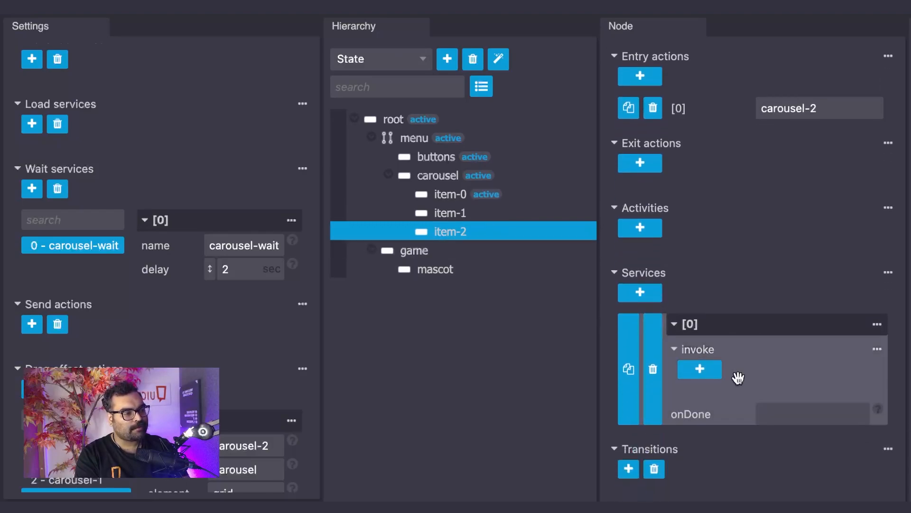
{"action": "left_click", "coordinate": [702, 375]}
{"action": "left_click", "coordinate": [815, 408]}
{"action": "type", "text": "arou"}
{"action": "key", "text": "BackSpace"}
{"action": "key", "text": "BackSpace"}
{"action": "key", "text": "BackSpace"}
{"action": "key", "text": "BackSpace"}
{"action": "type", "text": "carousel-wait"}
Step: Set the onDone target of the item-2 state's carousel-wait service to item-0
{"action": "left_click", "coordinate": [805, 441]}
{"action": "type", "text": "item-"}
{"action": "type", "text": "0"}
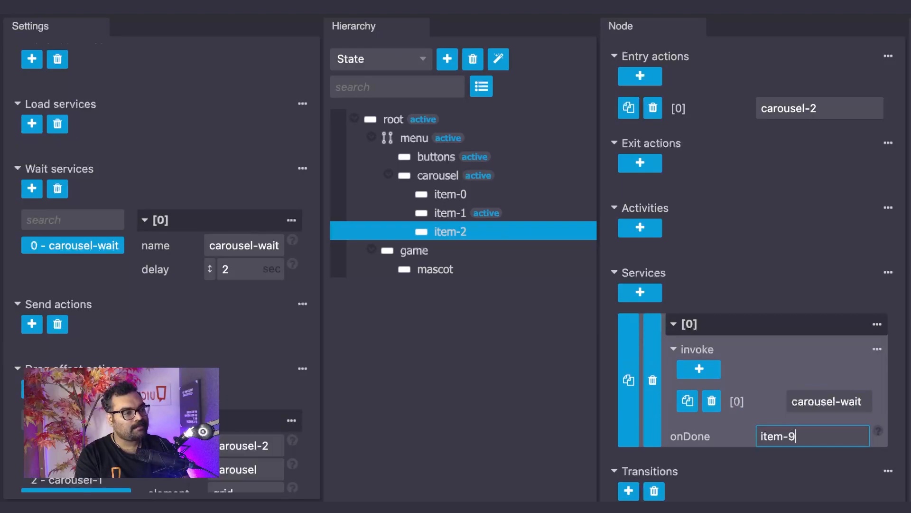
{"action": "left_click", "coordinate": [801, 471]}
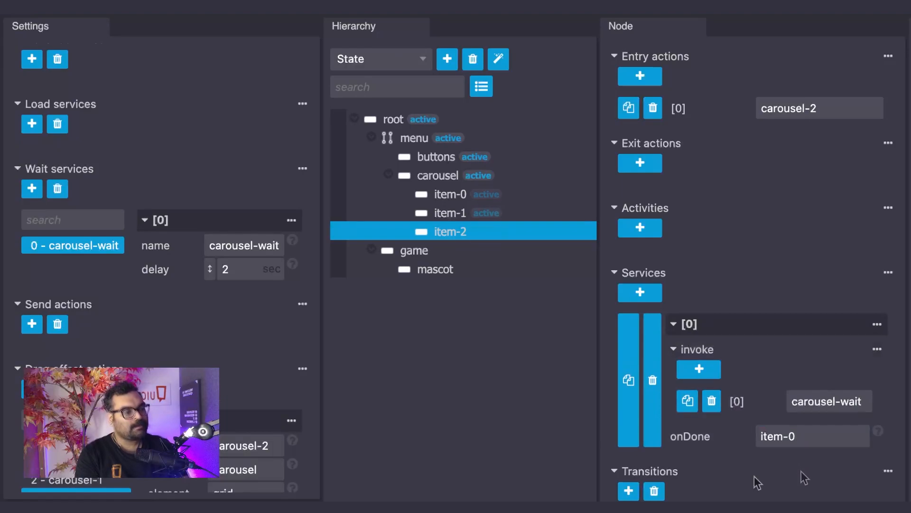